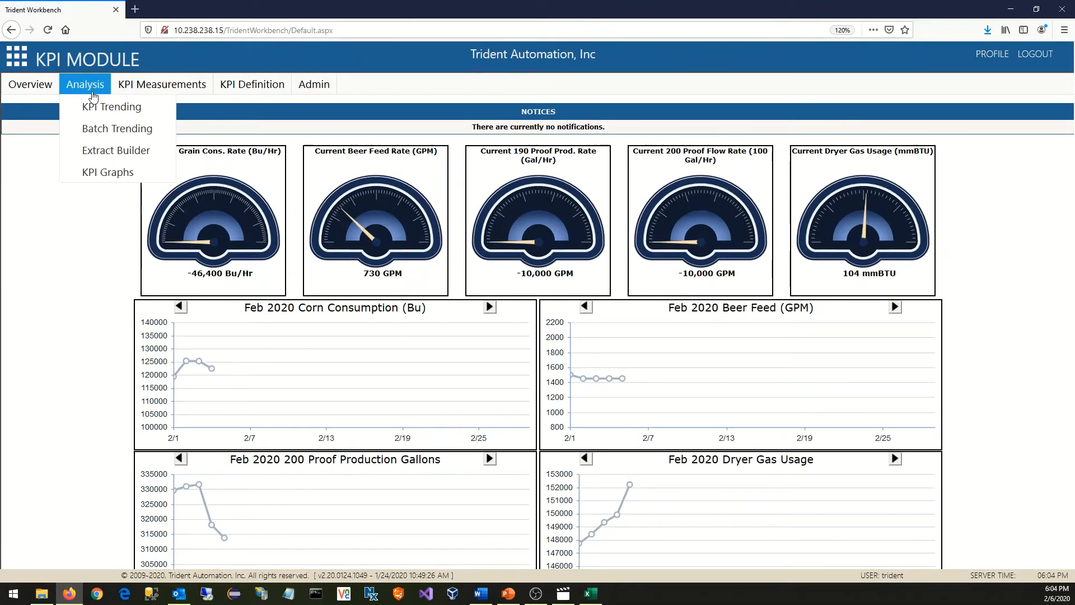
- Open the Extract Builder and load the saved Tank Level Extract
left_click(105, 155)
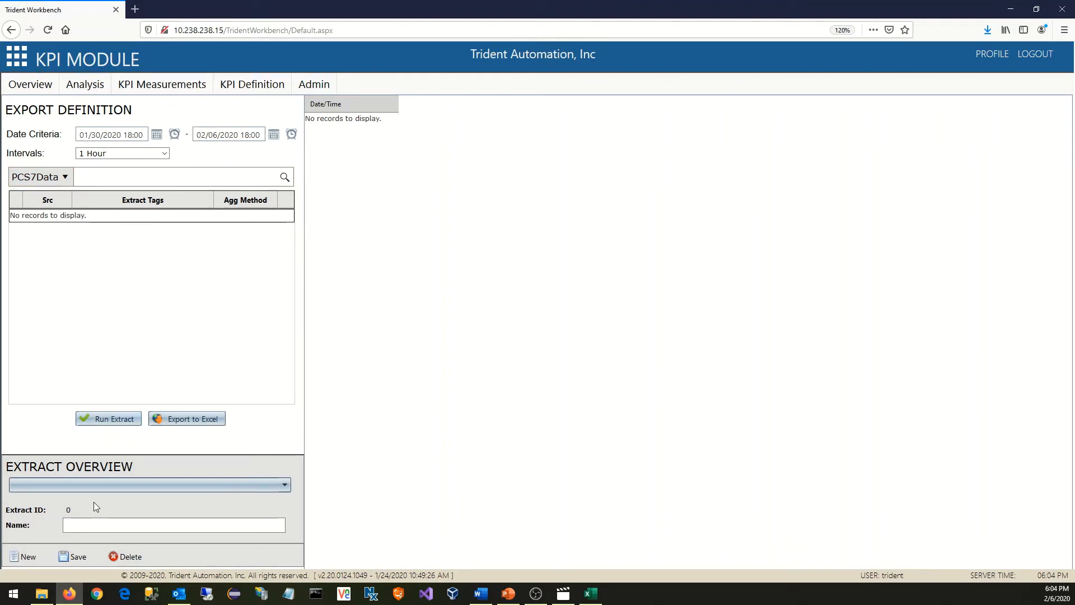
left_click(83, 487)
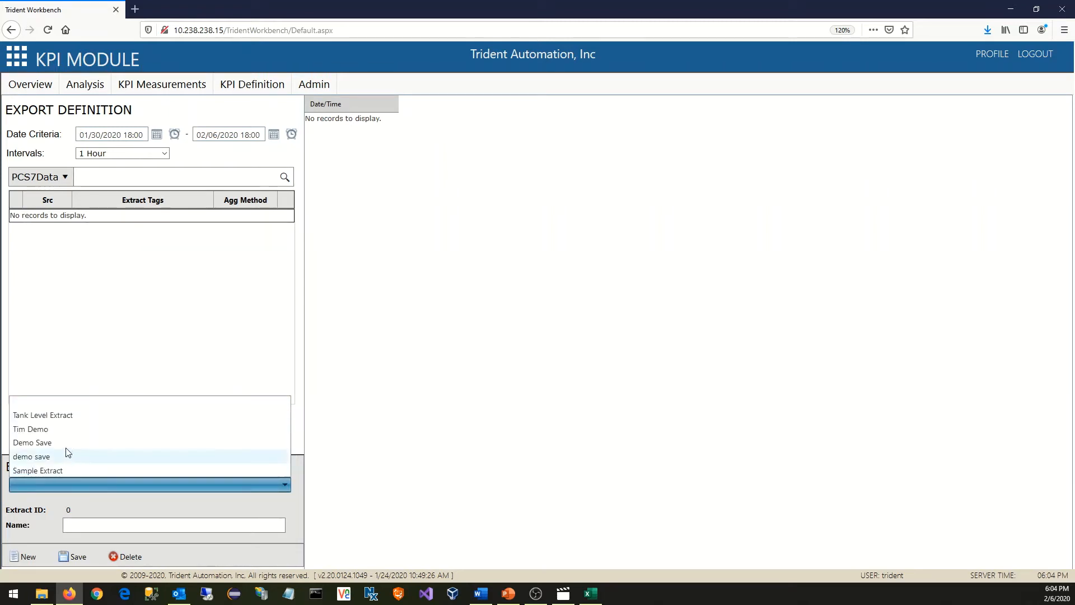
left_click(59, 416)
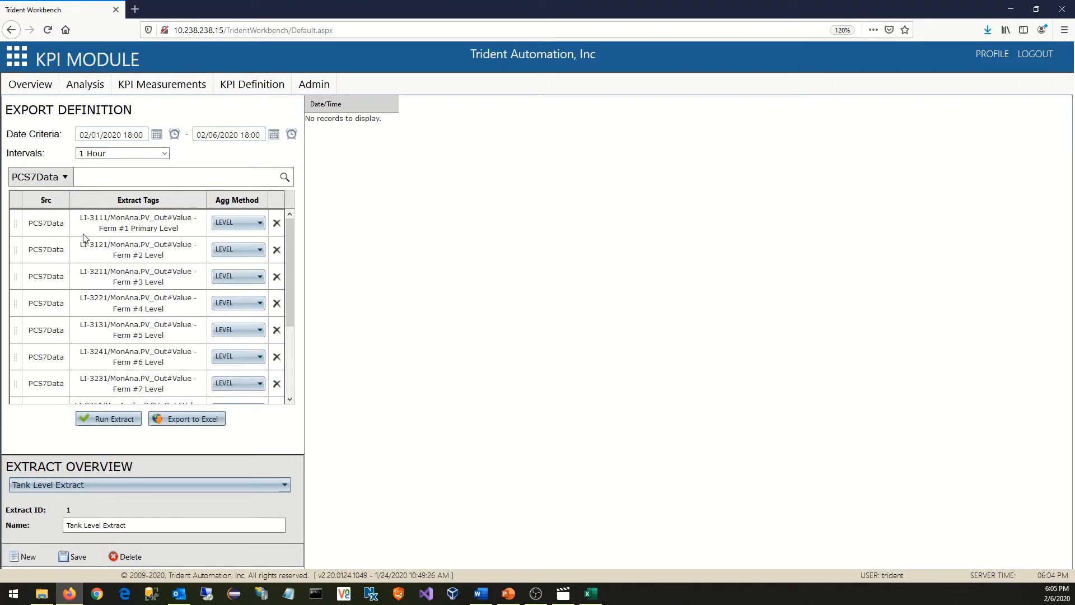
- Review the Tank Level Extract's tags, run the extract and look across its result columns
scroll(78, 241, "down", 3)
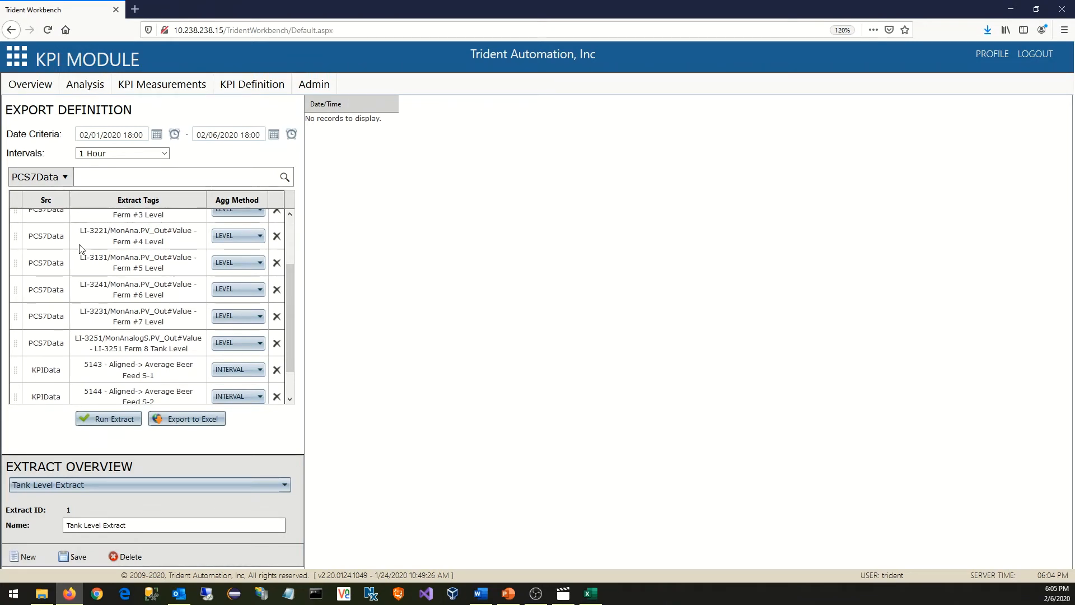
left_click(107, 423)
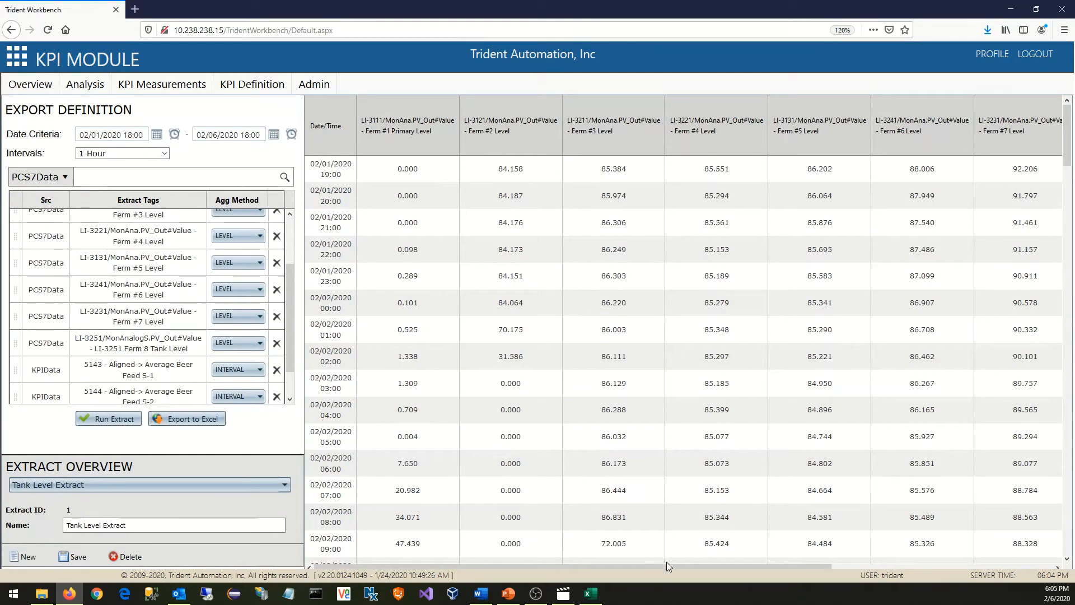
left_click_drag(673, 564, 545, 557)
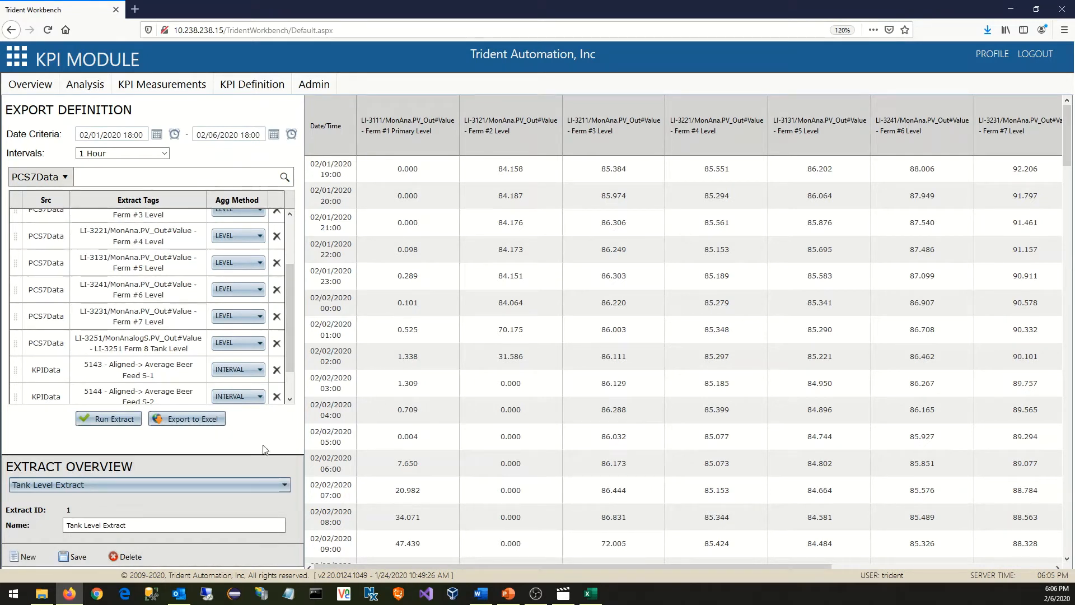
- Export the Tank Level Extract results to a spreadsheet and open the exported file with Excel
left_click(191, 424)
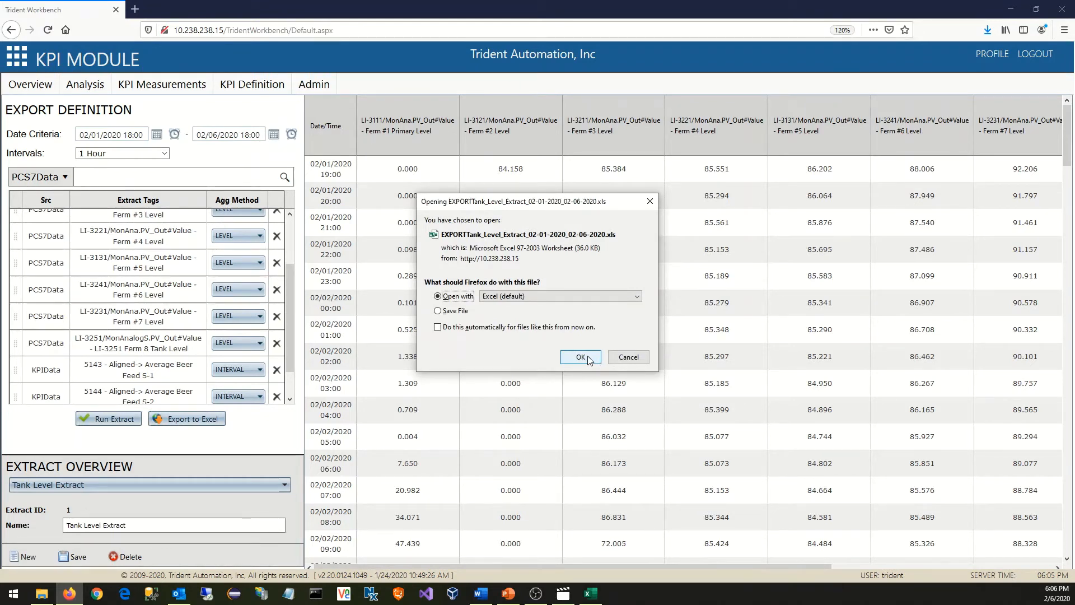
left_click(588, 358)
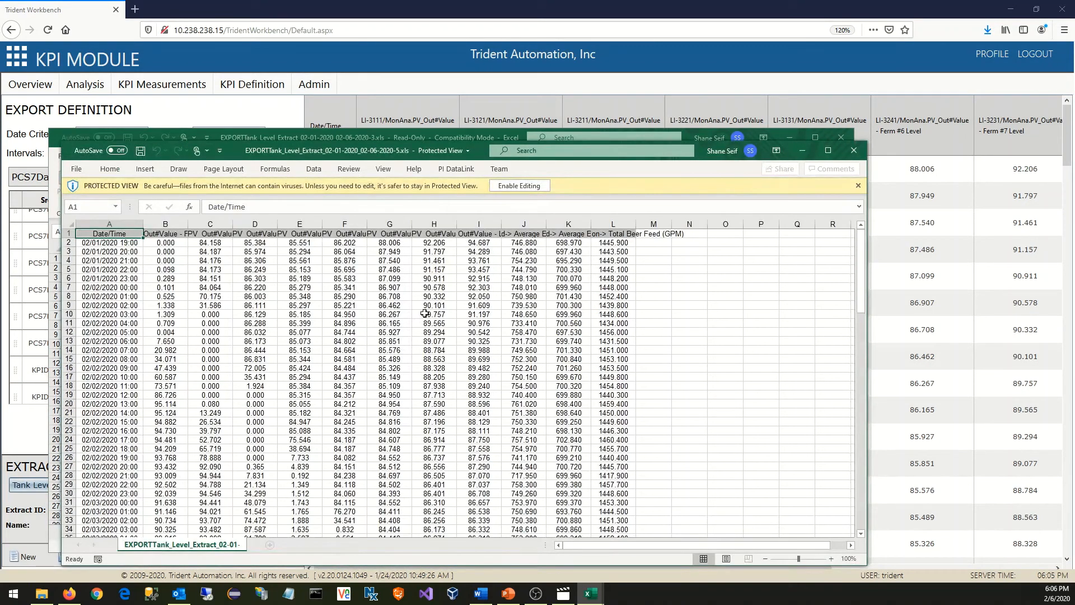
left_click(103, 251)
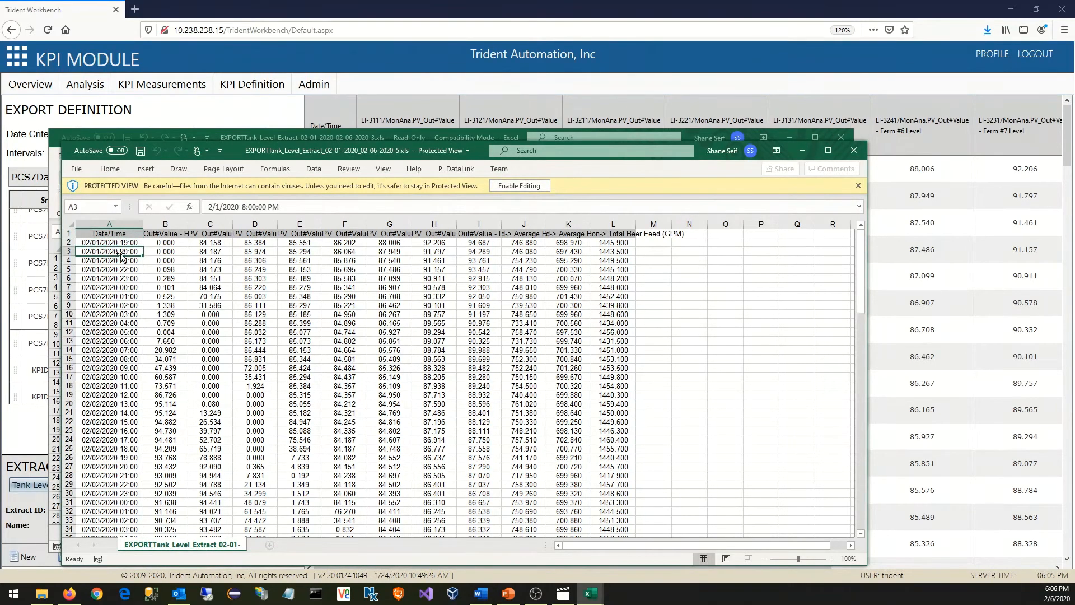
- Fit column B to its Ferm #1 Primary Level heading, close the exported workbook and return to the browser
double_click(187, 224)
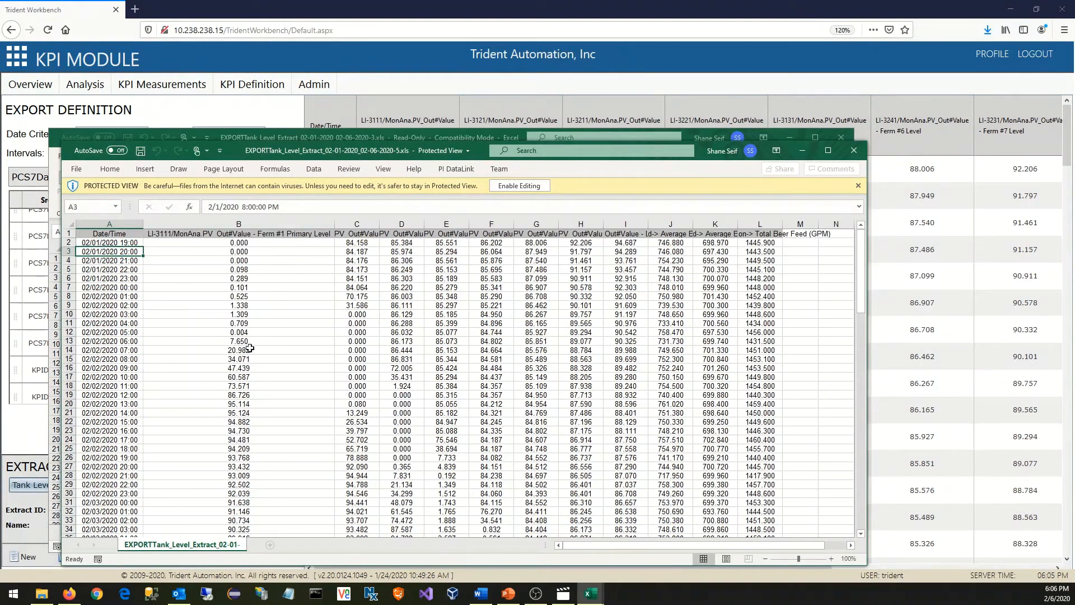
left_click_drag(251, 356, 250, 353)
left_click(257, 377)
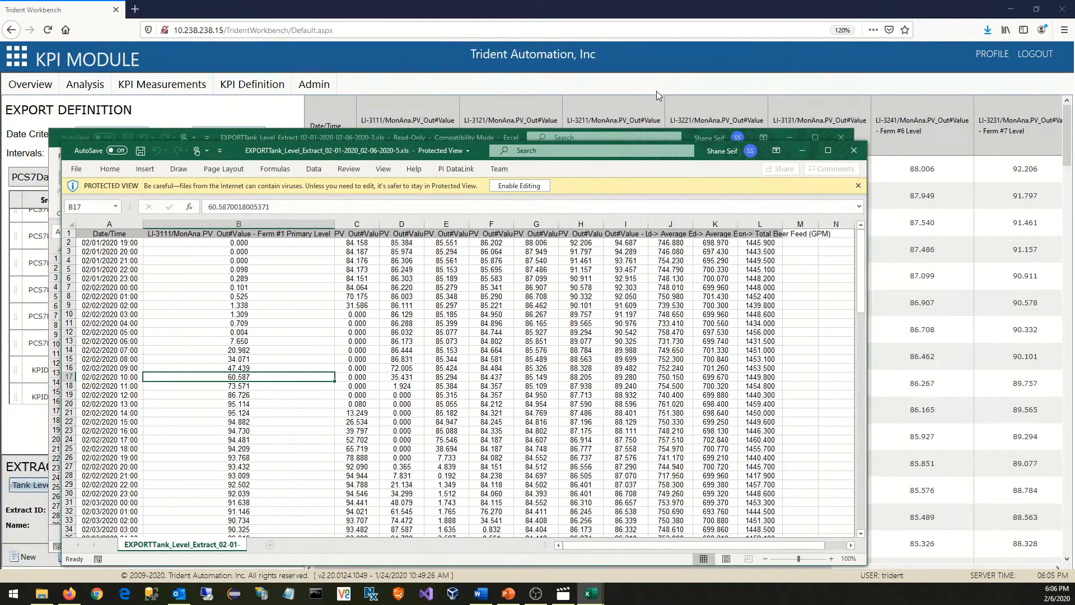
left_click(857, 153)
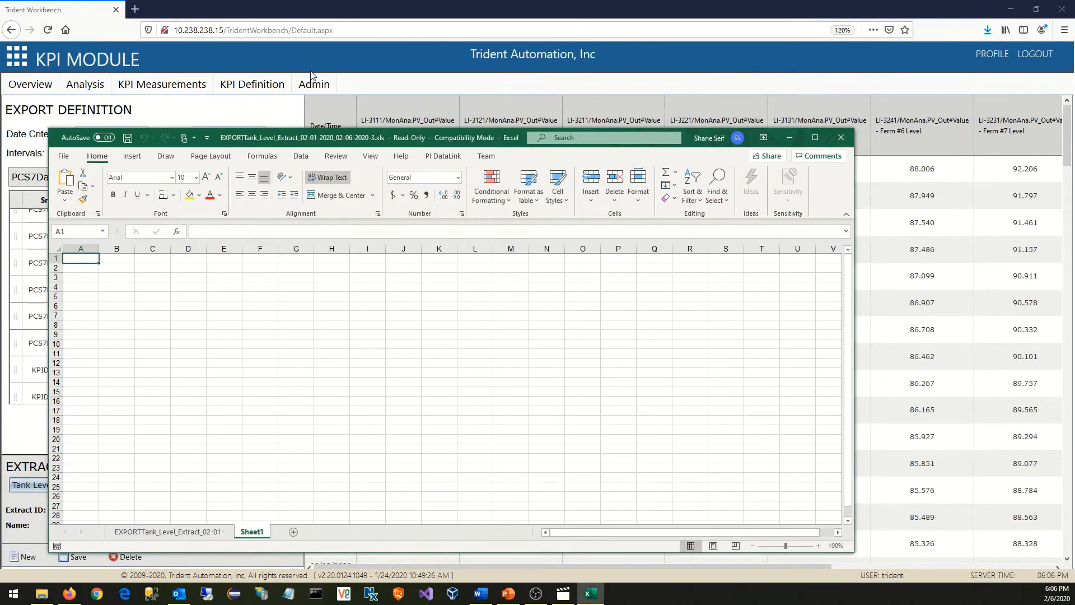
left_click(278, 2)
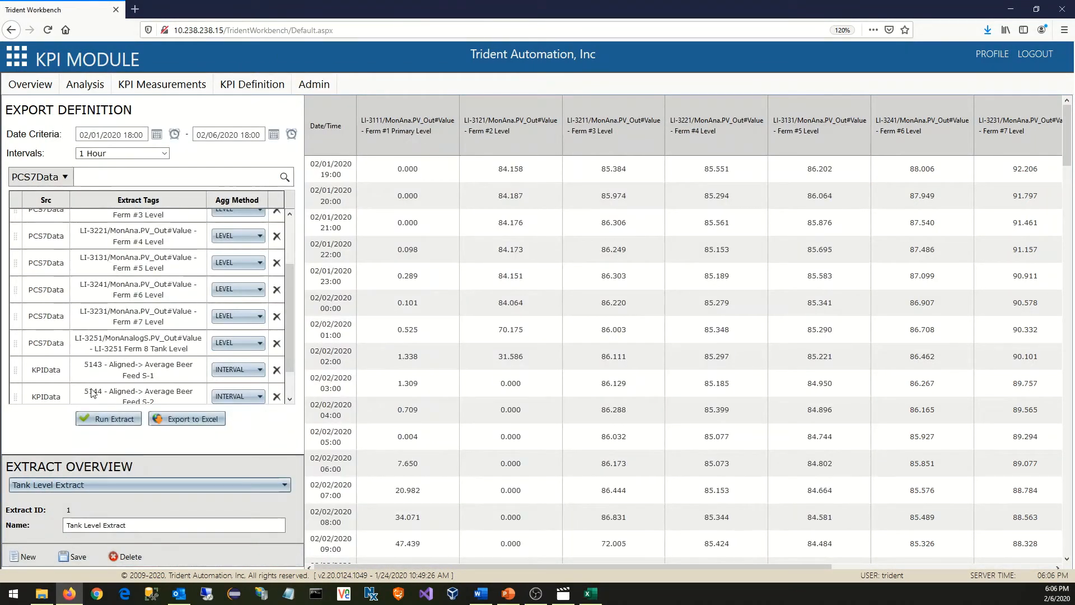
- Start a new extract and add the LabData tag frm_cook_core.slurry_ph - Cook-COOK-Slurry pH
left_click(28, 555)
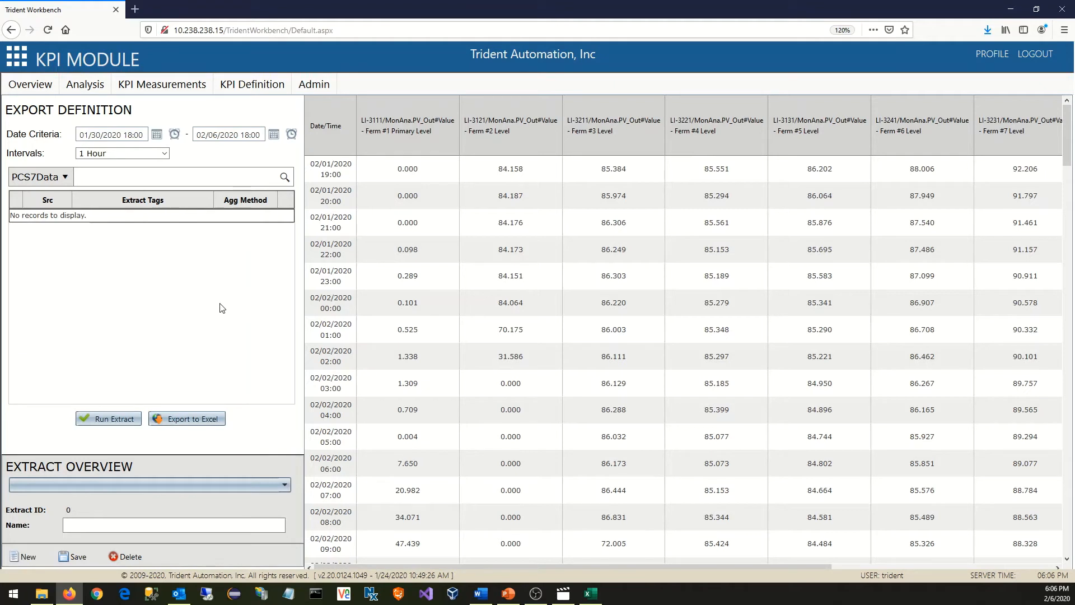
left_click(54, 181)
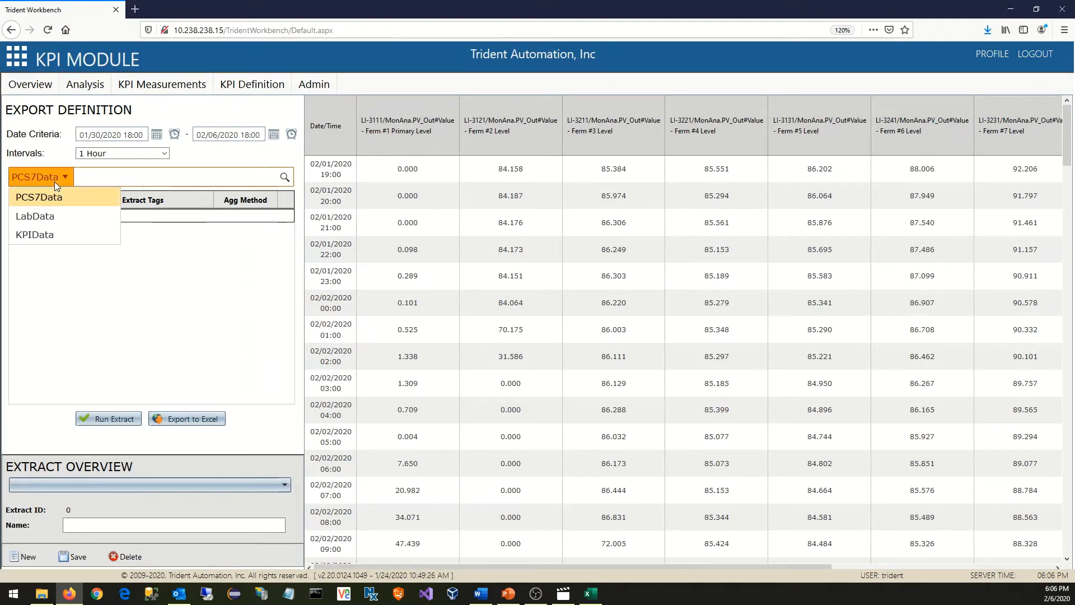
left_click(54, 220)
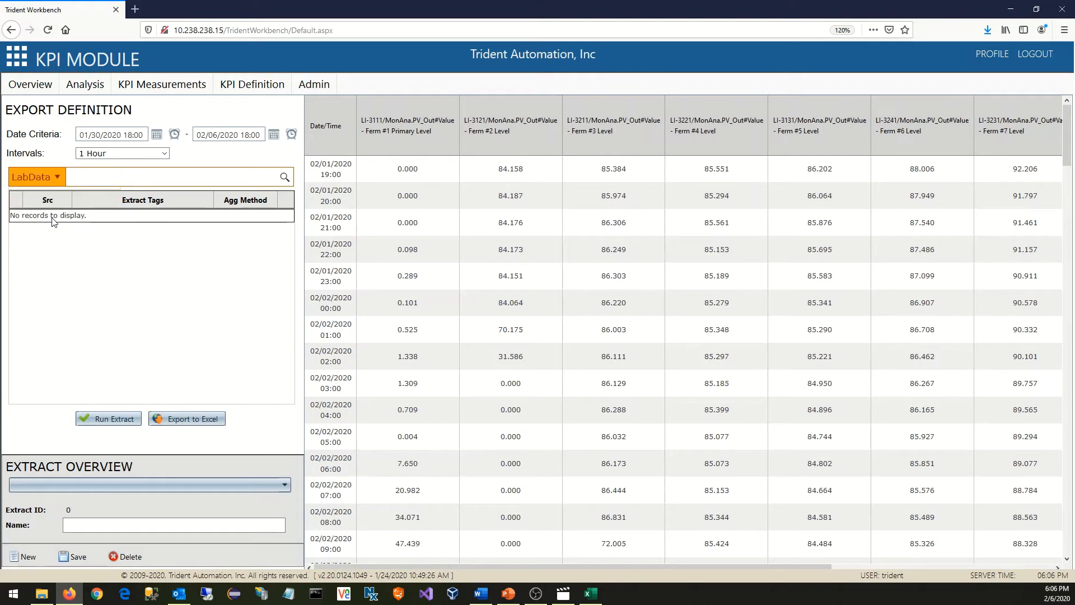
left_click(79, 177)
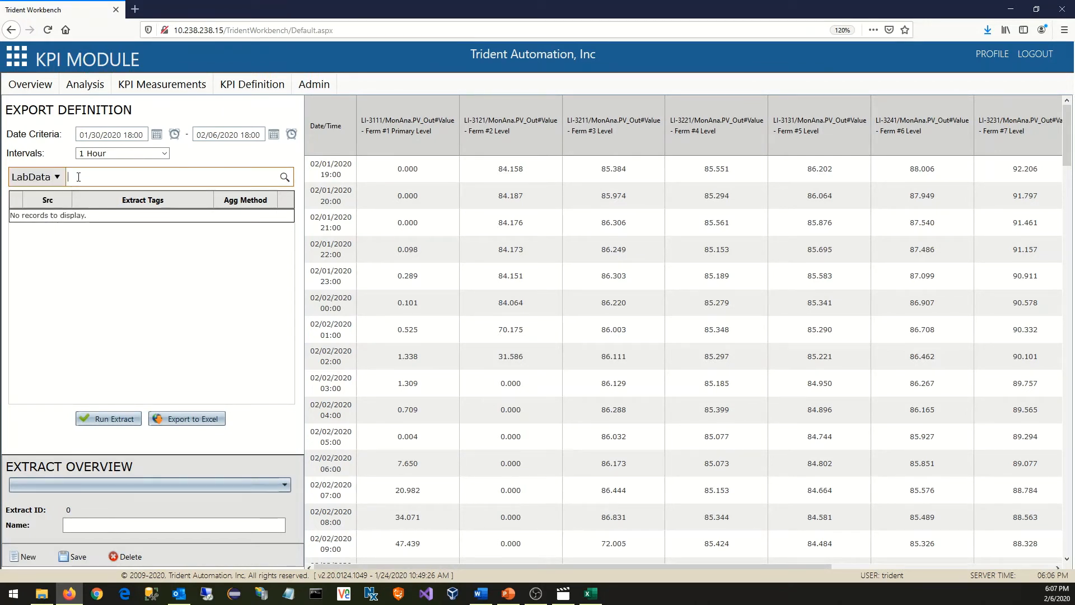
type("slurry ph")
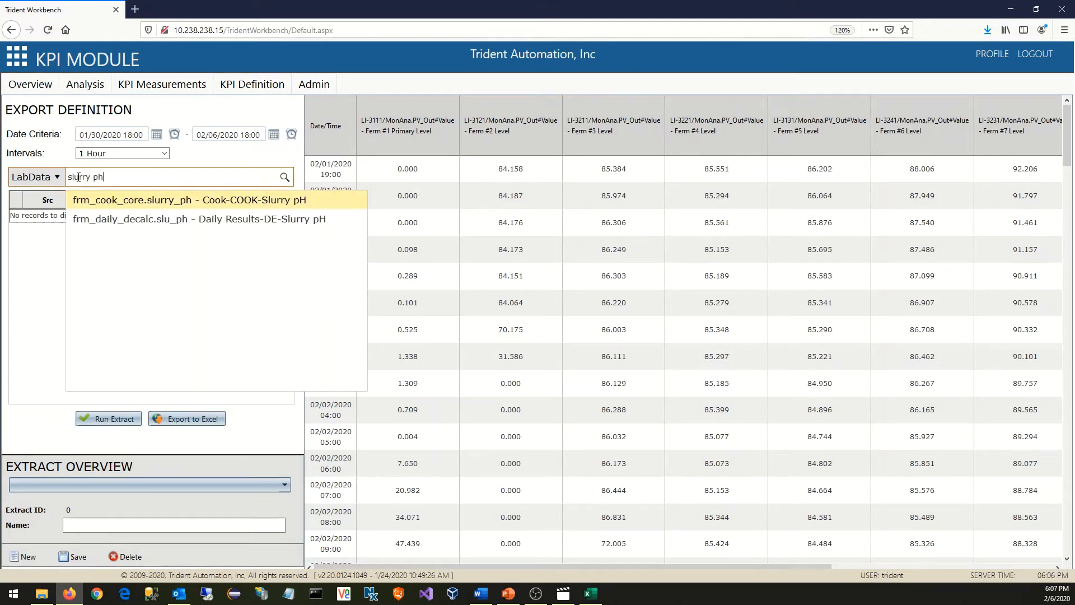
left_click(136, 199)
- Add the LabData tag frm_cook_core.slurry_solids - Cook-COOK-Slurry Solids to the extract
left_click(126, 180)
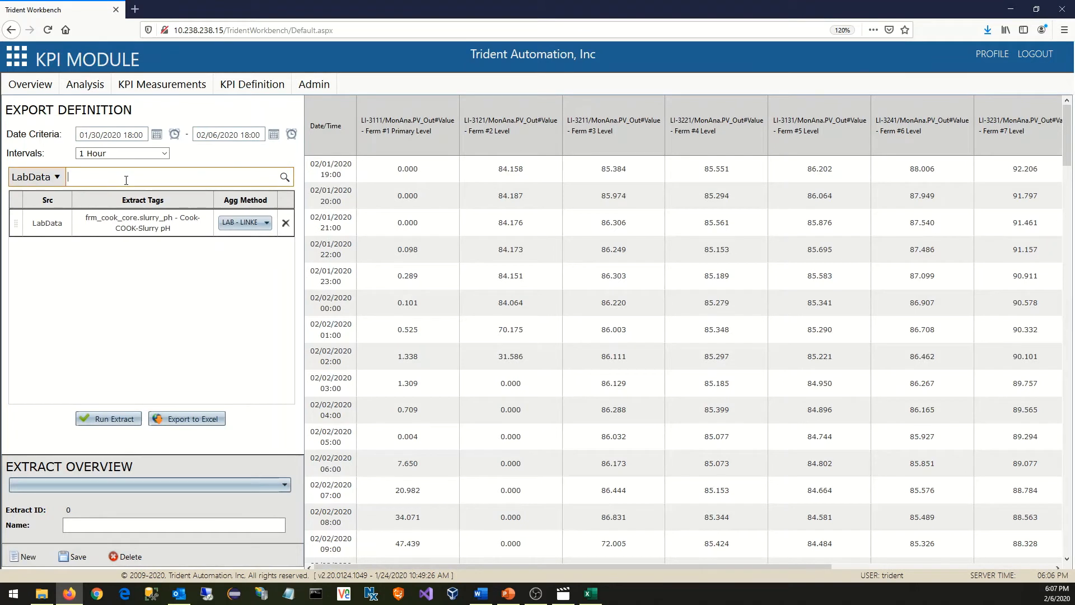
type("sl")
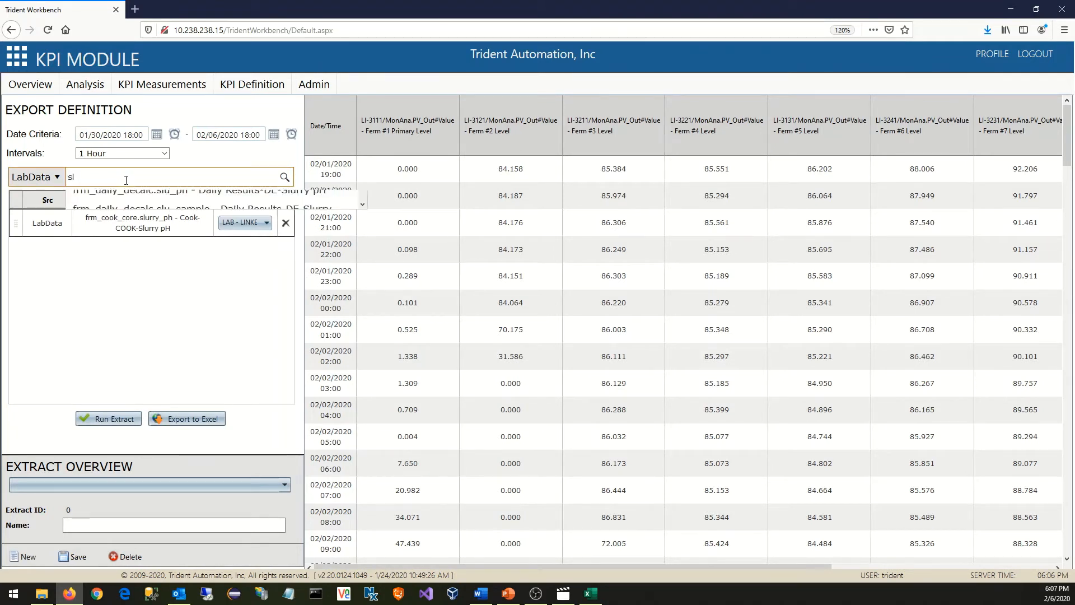
type("urry solid")
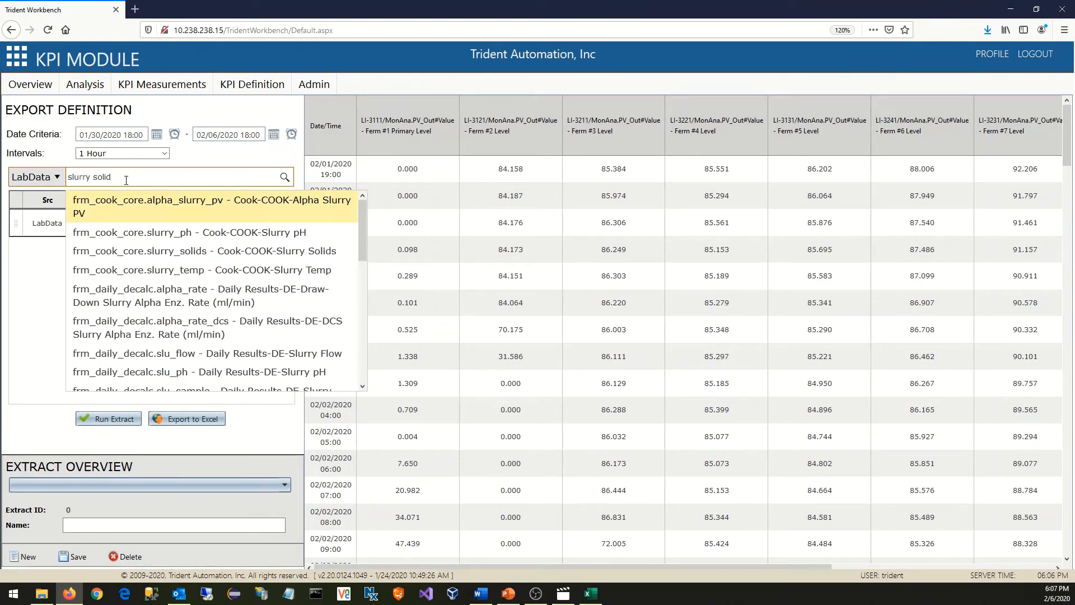
type("s")
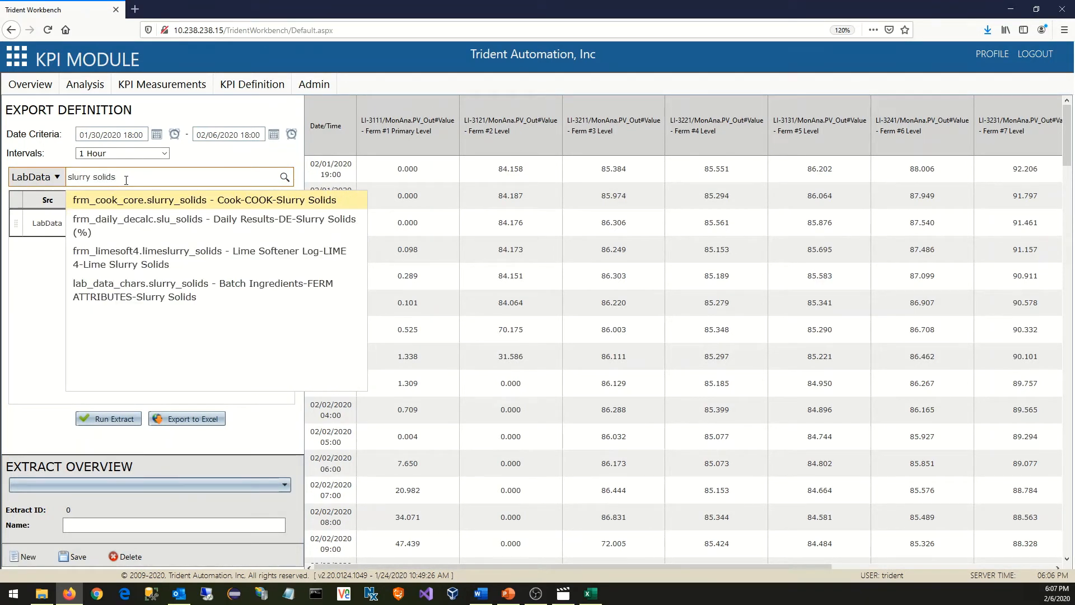
left_click(178, 201)
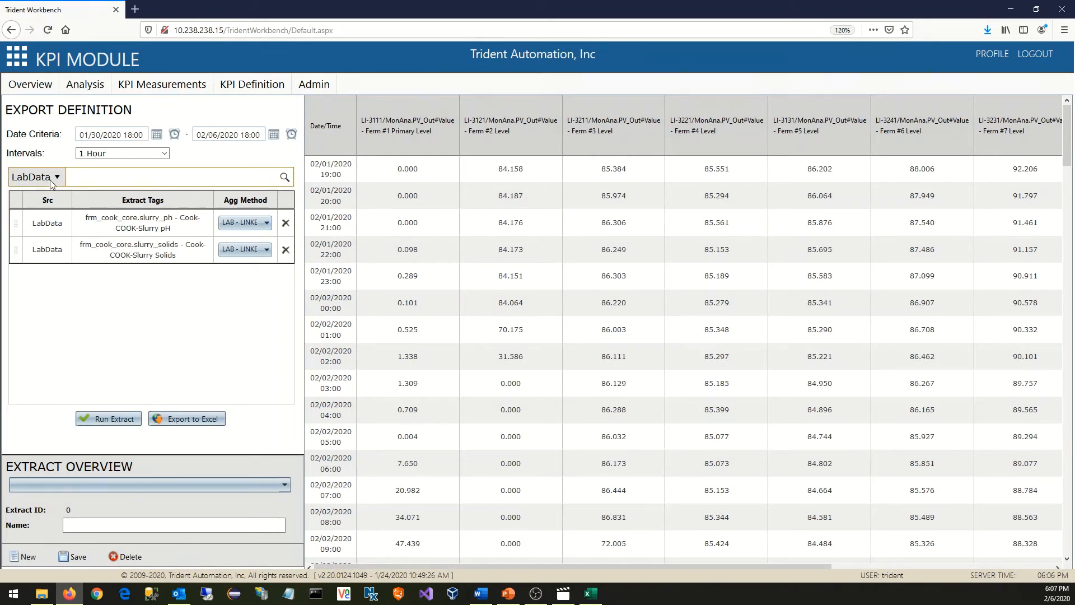
- Add the PCS7Data tag LICFIC-2201/PID_Master.PV_Out#Value - Slurry Tank-1 Level Control - LIC-2202 to the extract
left_click(20, 178)
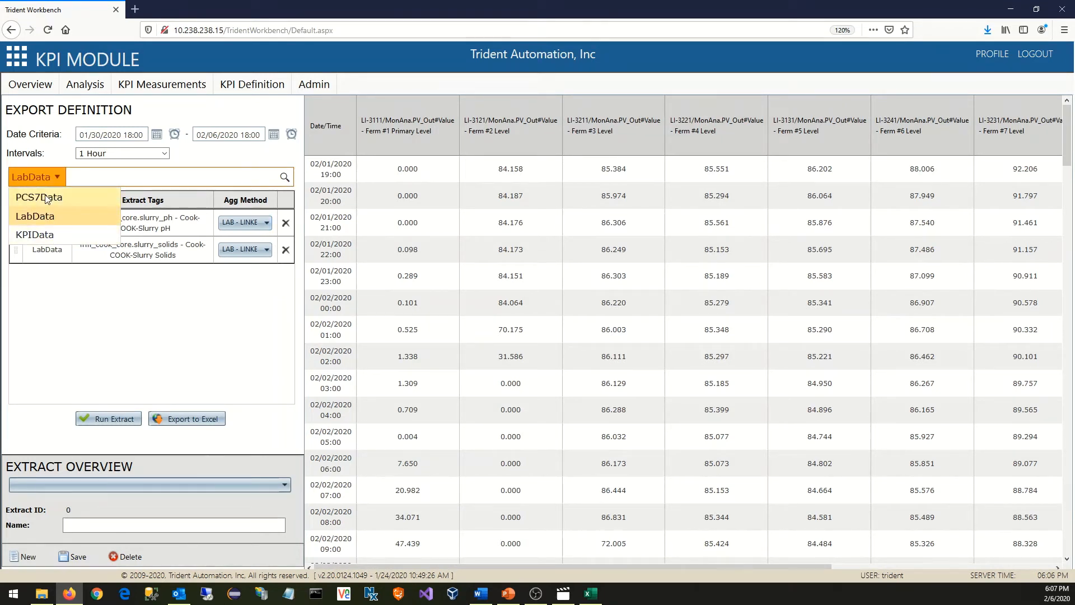
left_click(78, 191)
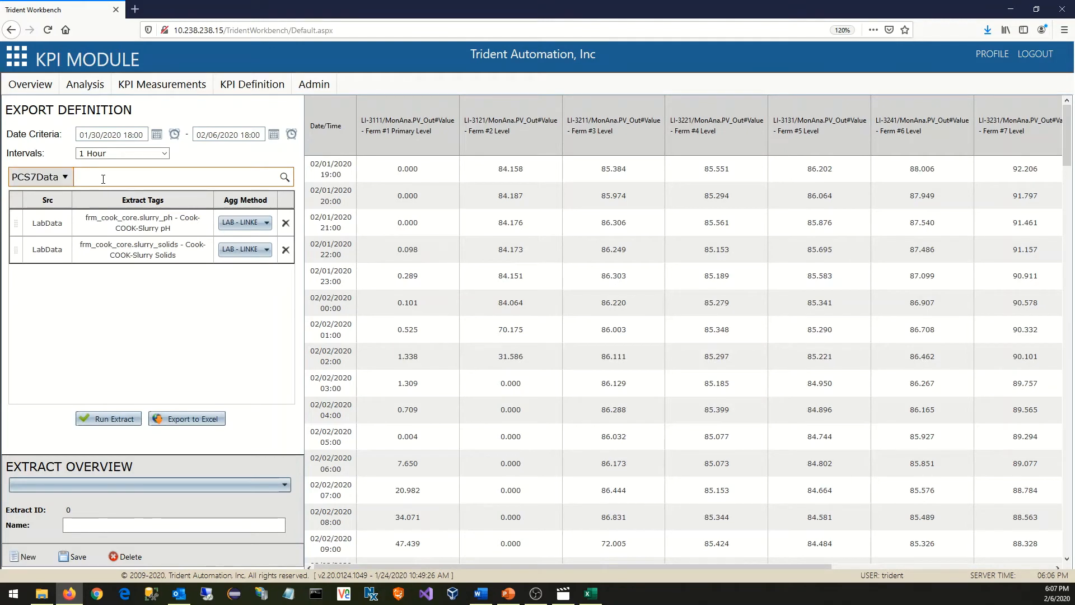
type("slurry tank")
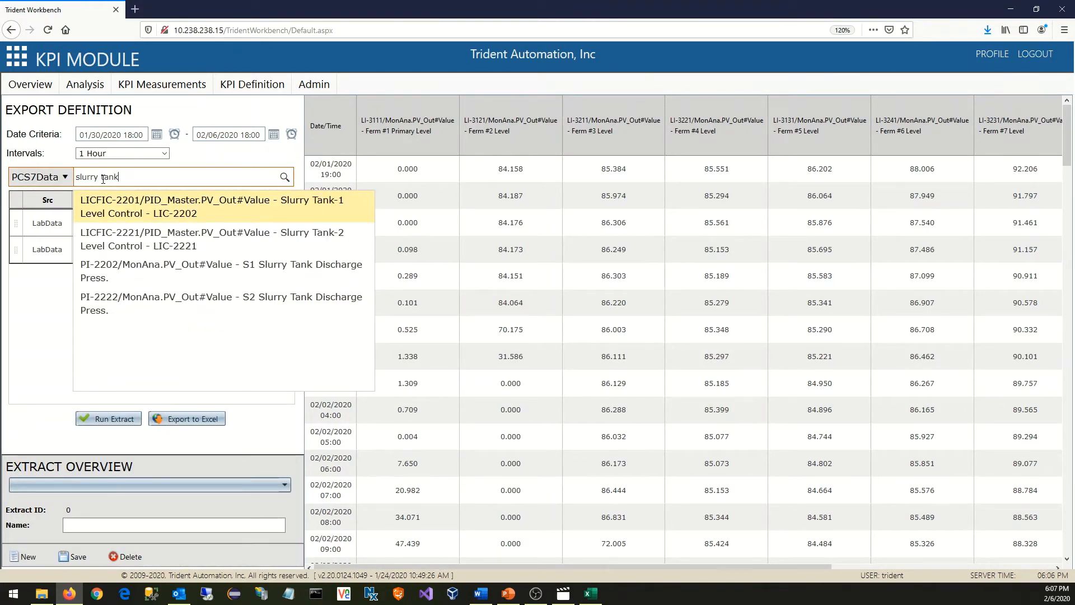
left_click(195, 218)
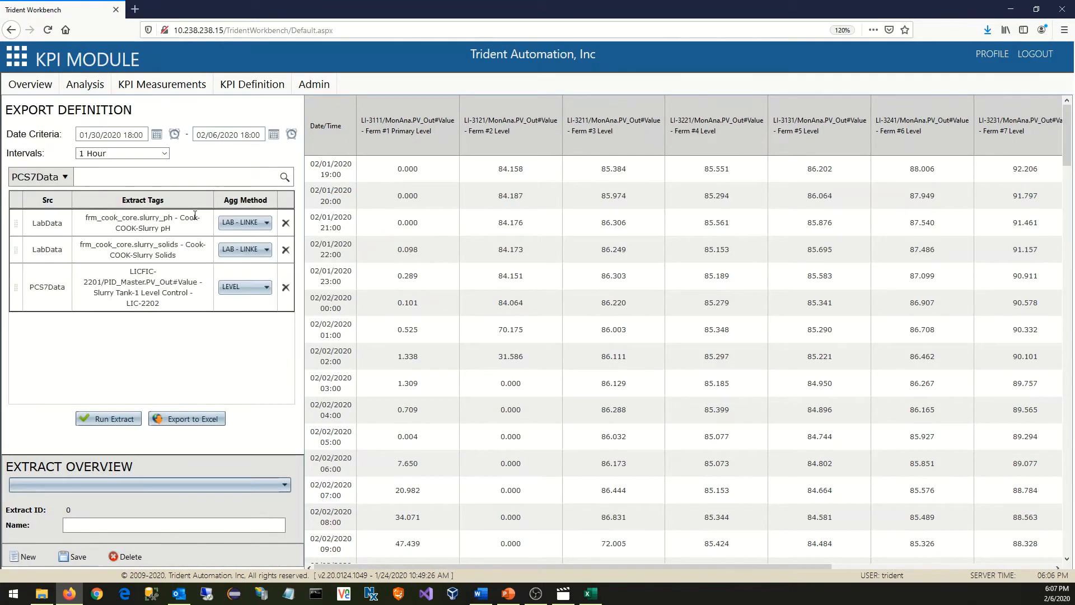
- Add the PCS7Data tag LICFIC-2221/PID_Master.PV_Out#Value - Slurry Tank-2 Level Control - LIC-2221, and keep LEVEL as the Slurry Tank-1 aggregation method
left_click(85, 182)
type("slurry tank")
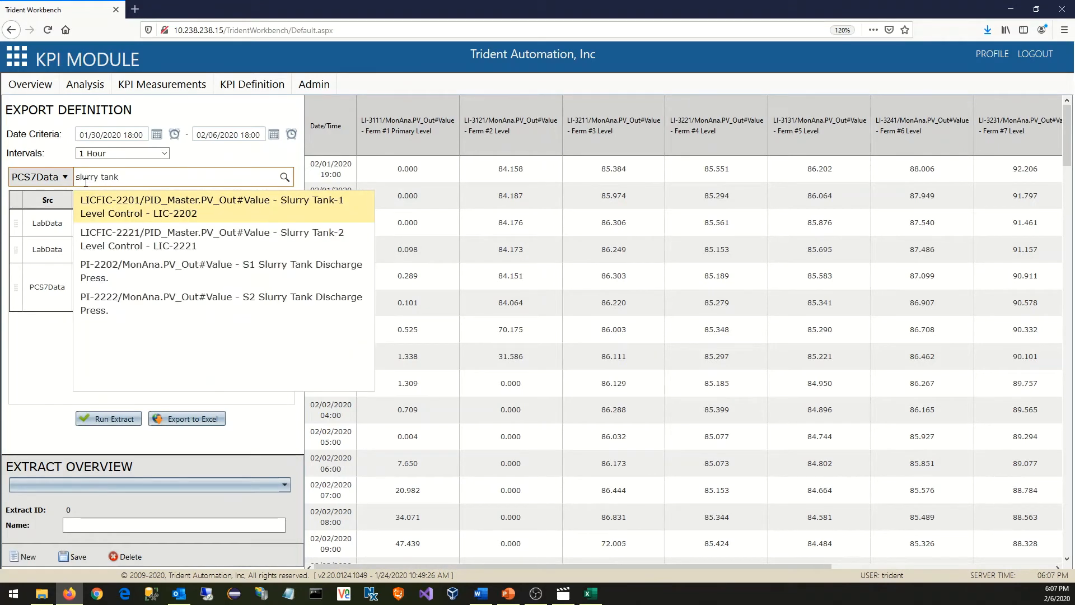
left_click(275, 236)
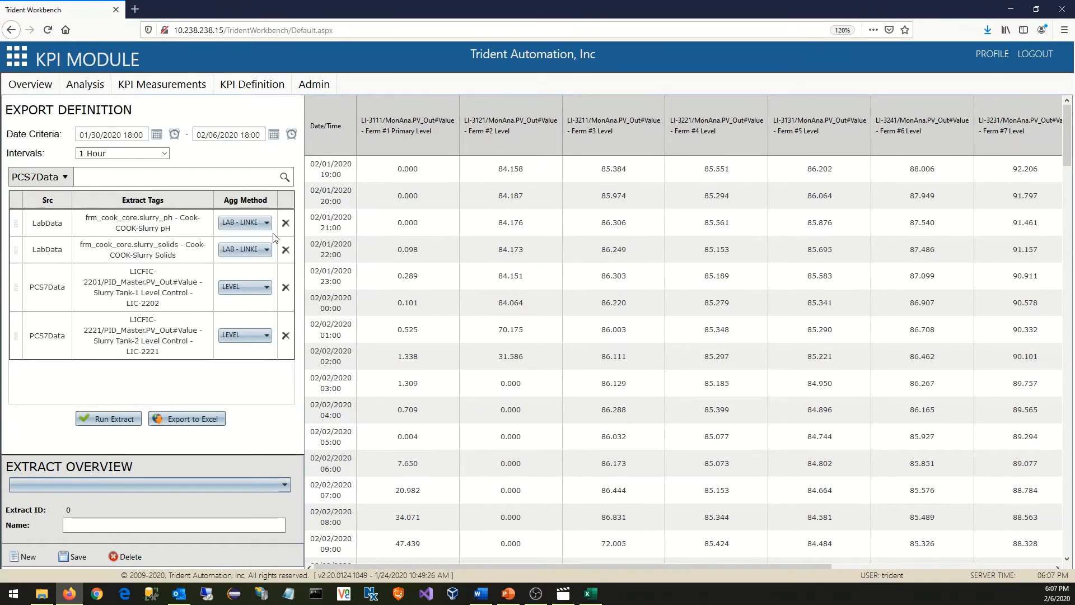
left_click(241, 287)
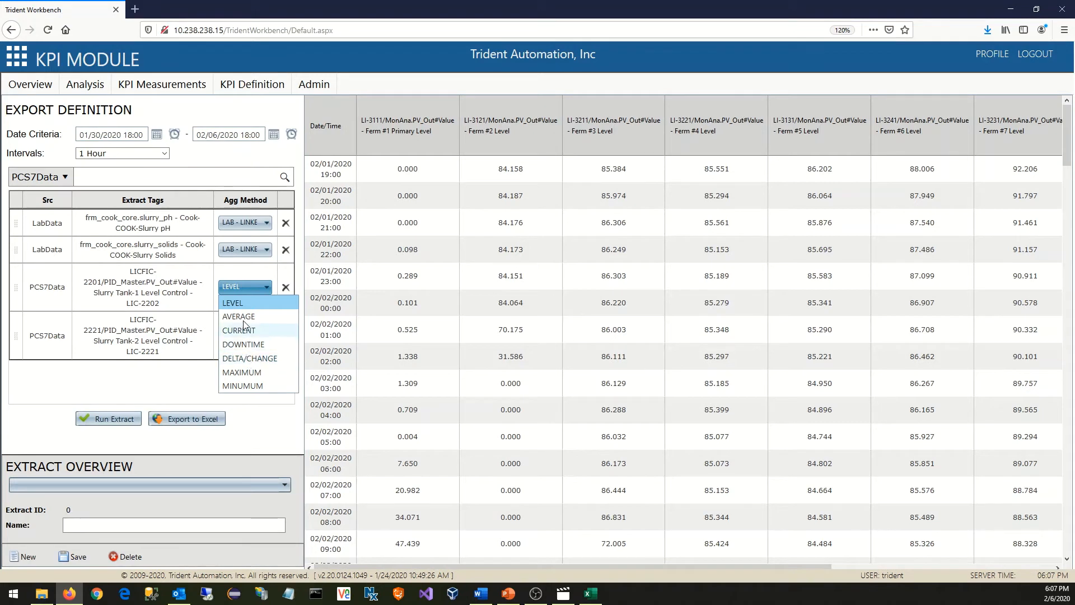
left_click(237, 302)
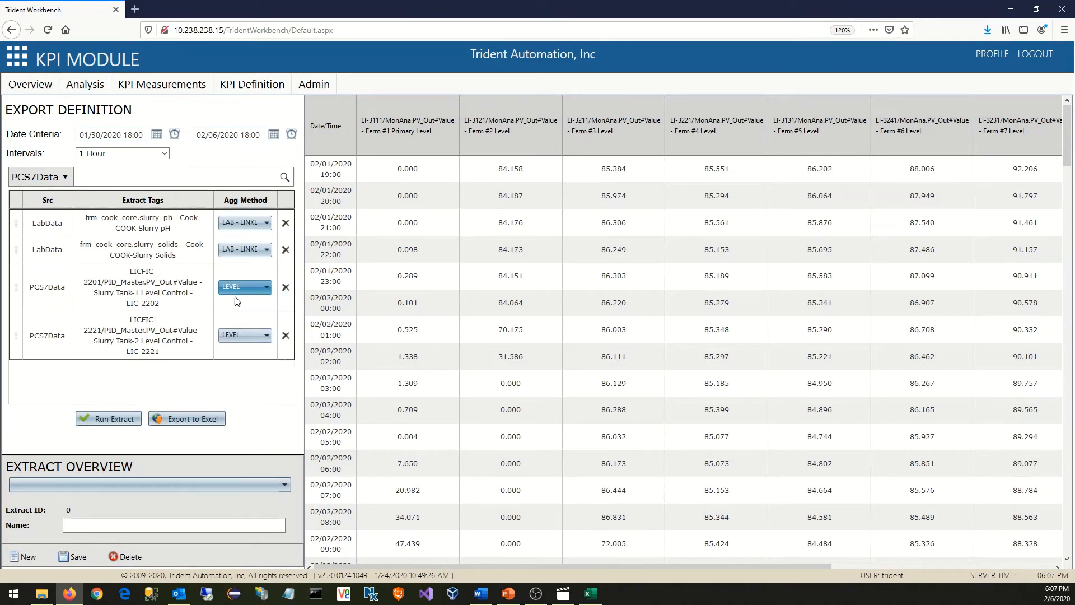
- Search the PCS7Data tags for "slurry feed" and broaden the search to "slurry"
left_click(98, 176)
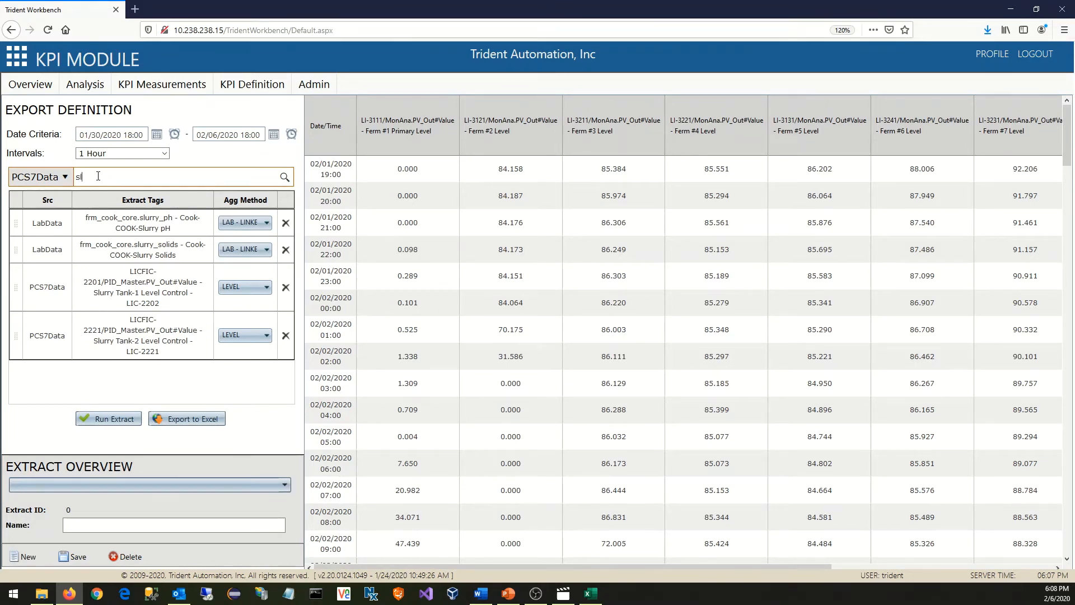
type("urry feed")
key("BackSpace")
key("BackSpace")
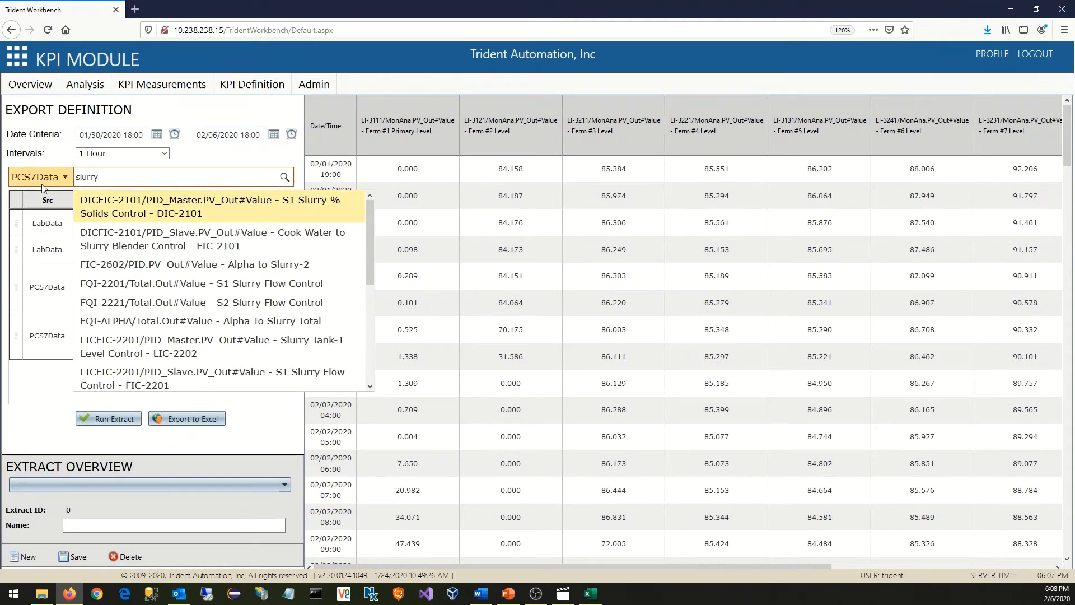
- Add the KPIData tag 5230 - Cook System-> Total Slurry Feed GPM to the extract and set its aggregation method to INTERVAL
left_click(50, 180)
left_click(55, 233)
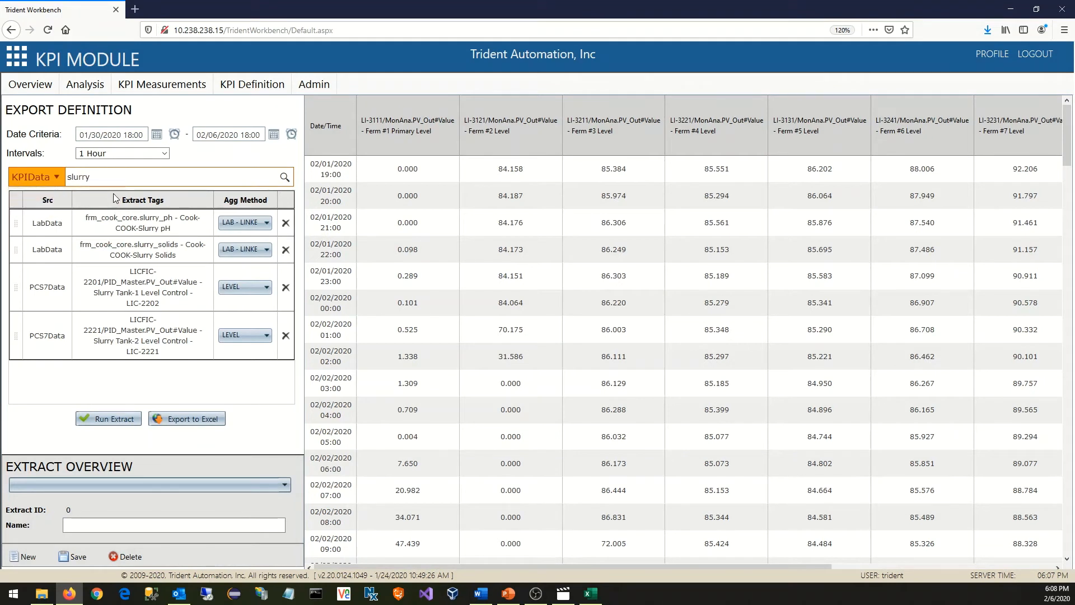
left_click(115, 178)
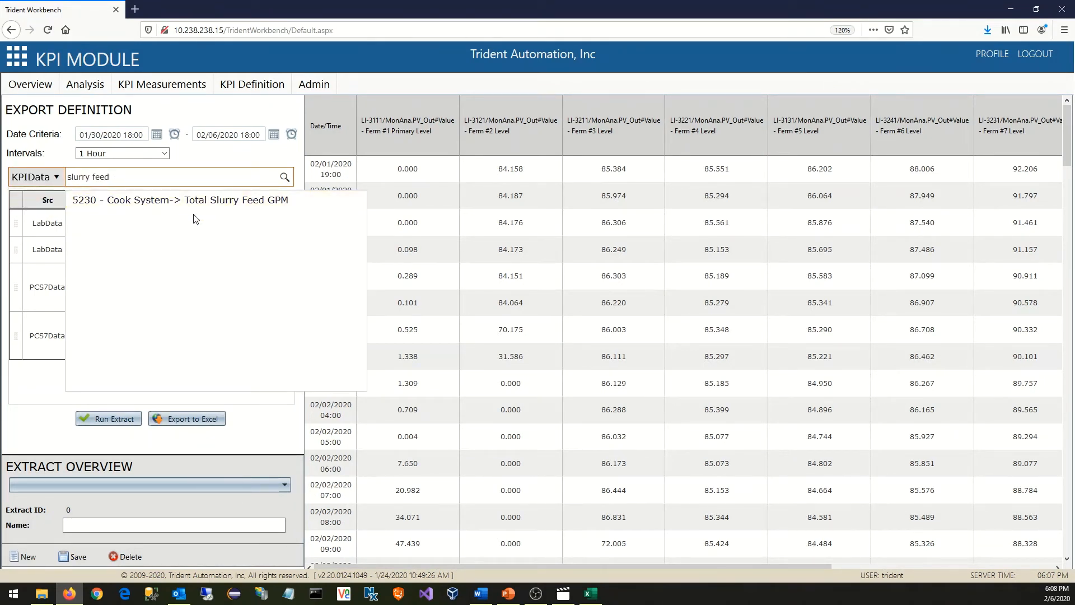
left_click(192, 208)
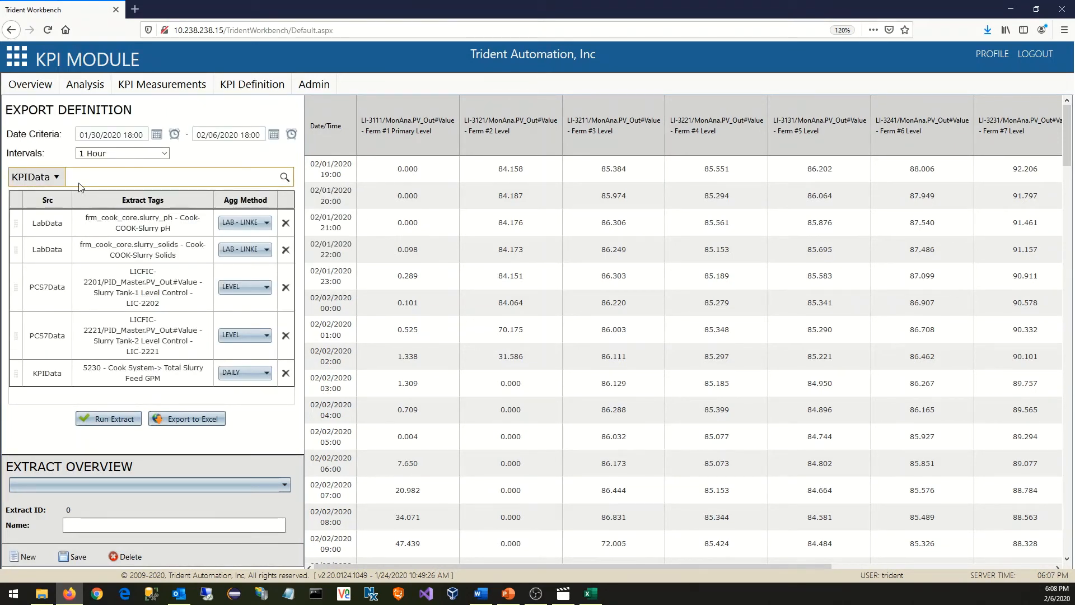
left_click(243, 373)
left_click(244, 403)
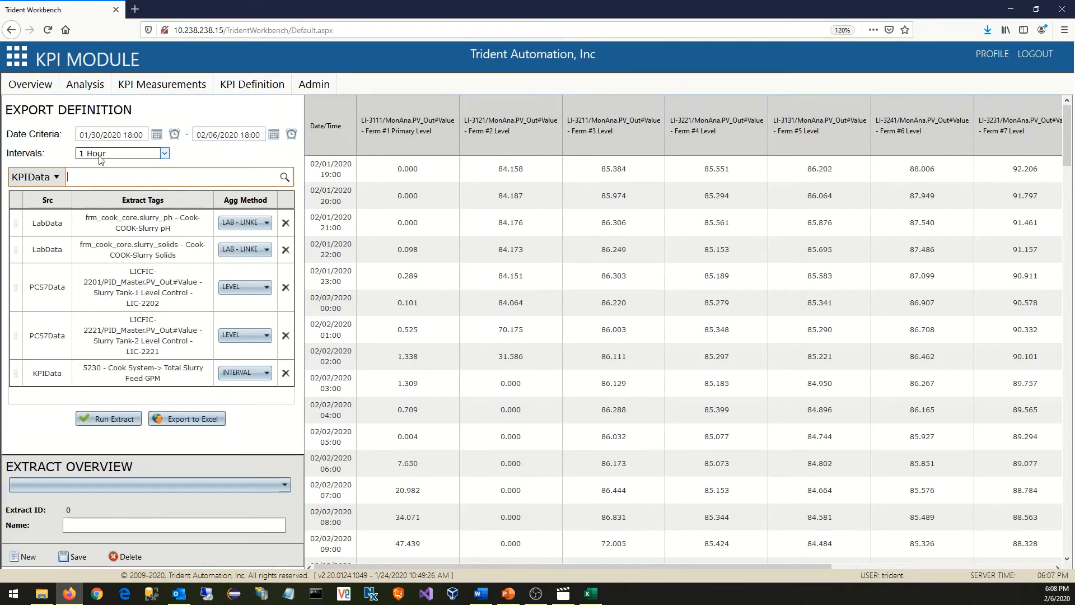
- Add the PCS7Data tag FIC-2413/PID.PV_Out#Value - Beer Column Feed to the extract
left_click(51, 176)
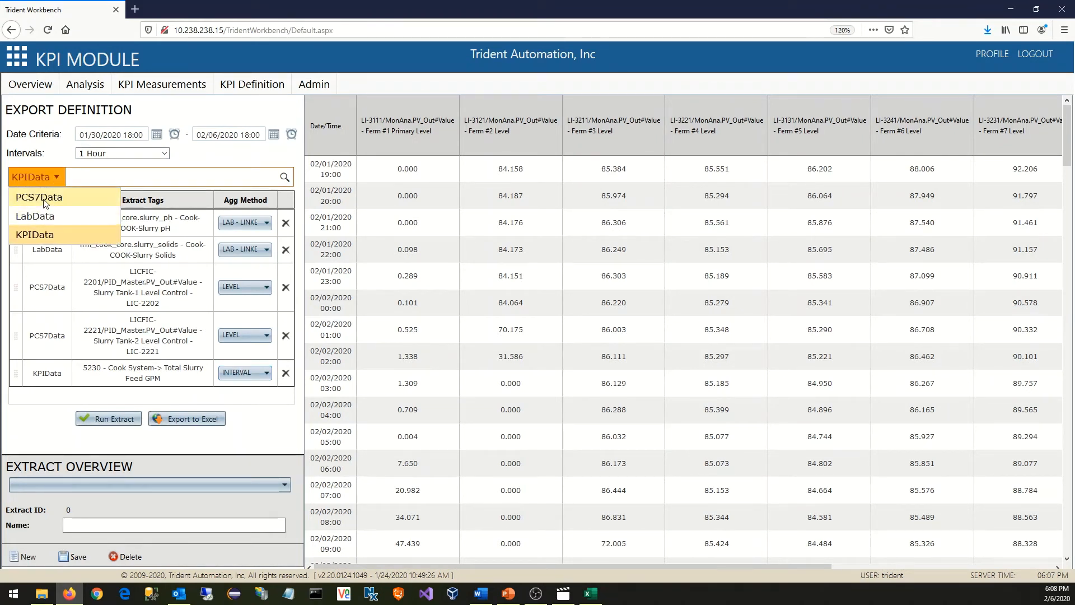
left_click(60, 194)
left_click(107, 174)
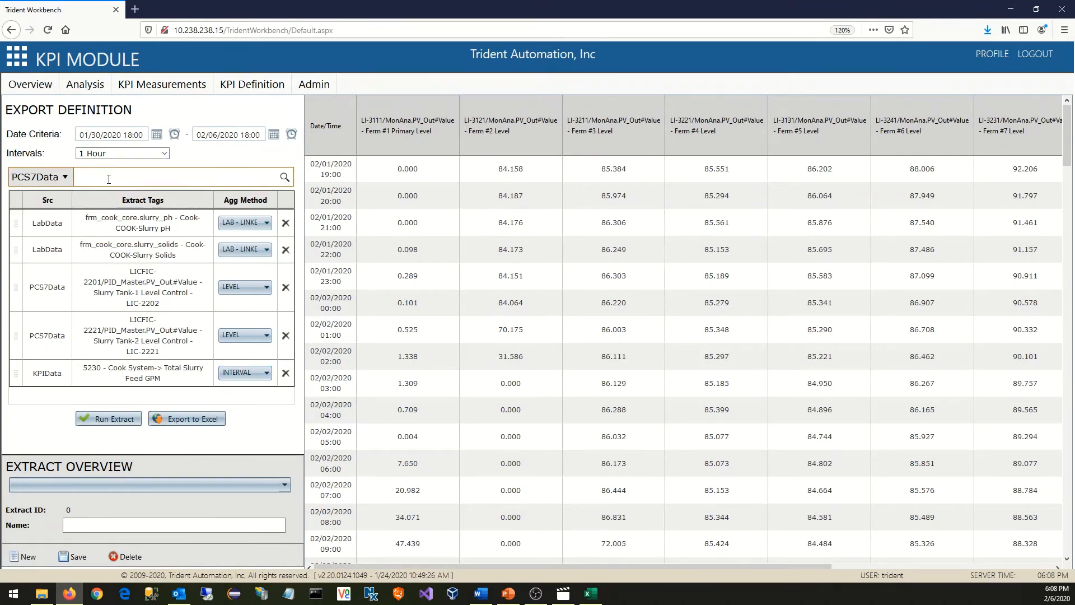
type("beer col")
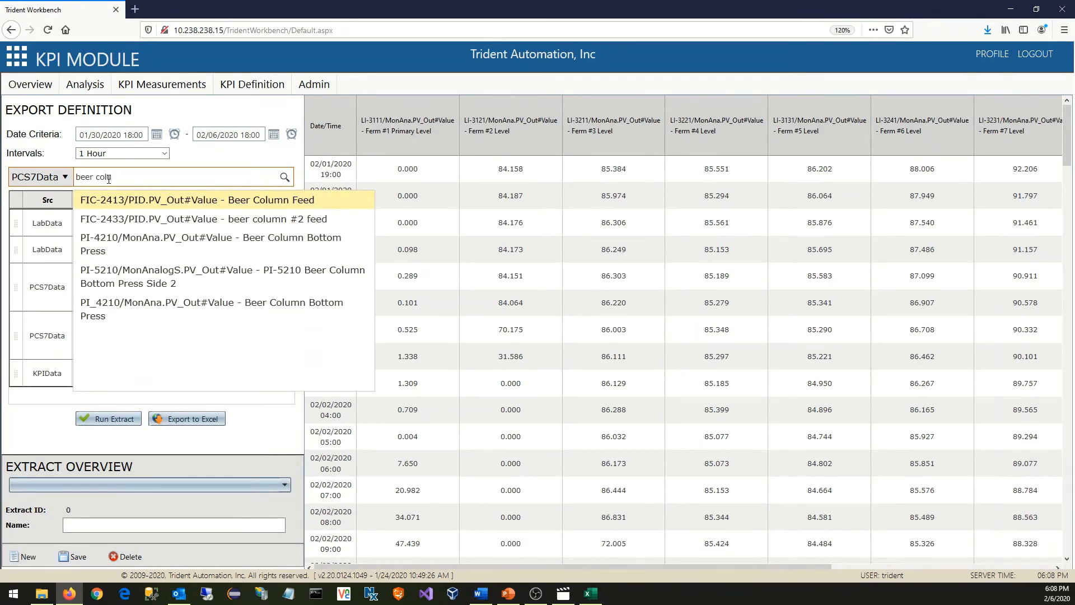
type("u")
left_click(170, 200)
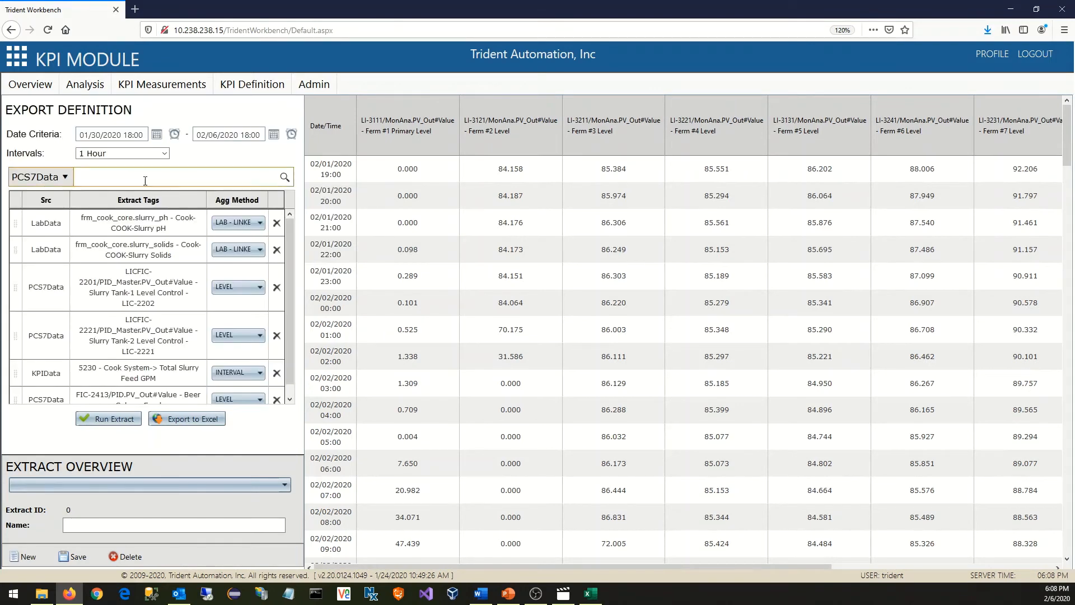
- Add the PCS7Data tag FIC-2433/PID.PV_Out#Value - beer column #2 feed to the extract
type("beer co")
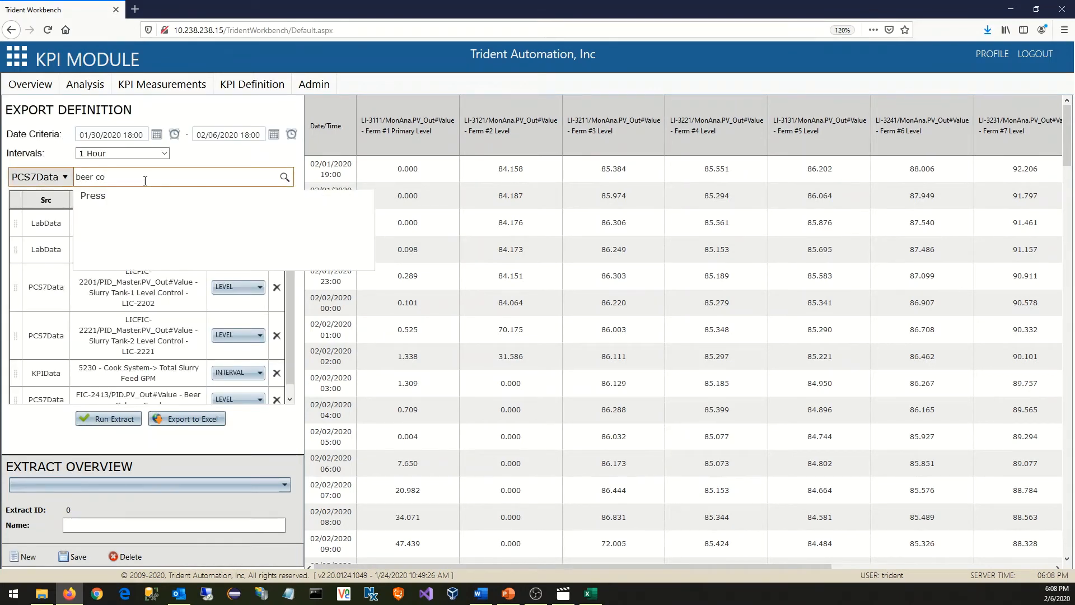
type("lumn")
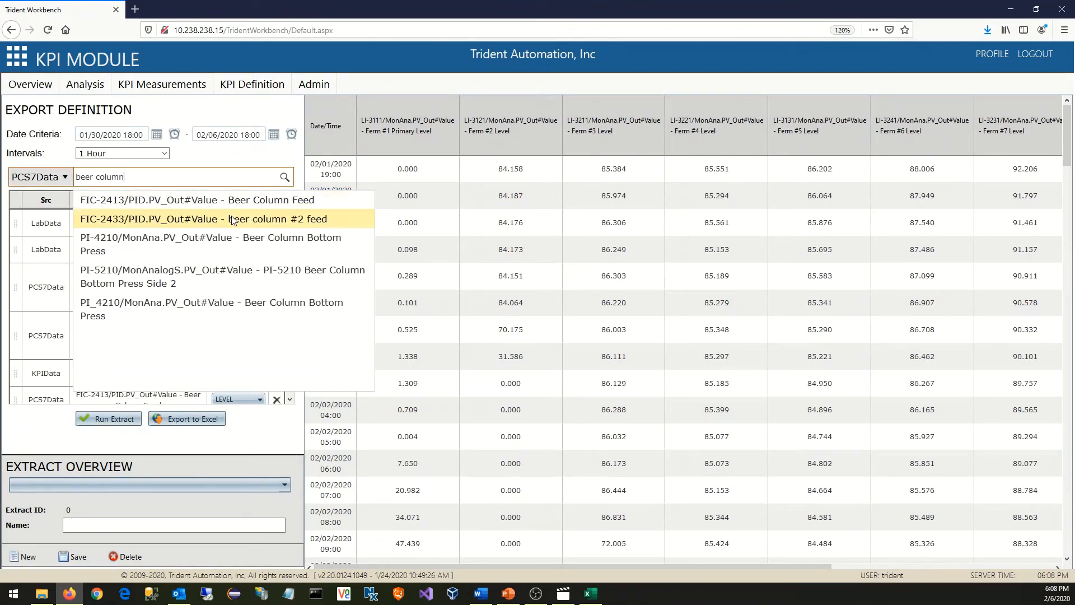
left_click(235, 218)
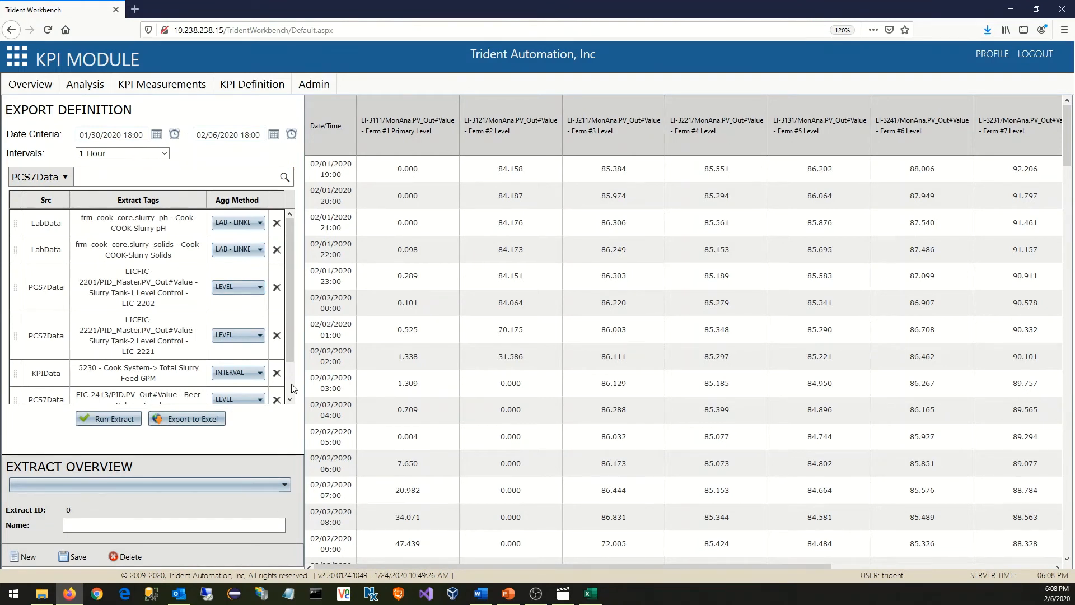
- Set the aggregation method of both beer column feed tags, FIC-2413 and FIC-2433, to AVERAGE
scroll(286, 381, "down", 2)
left_click(238, 364)
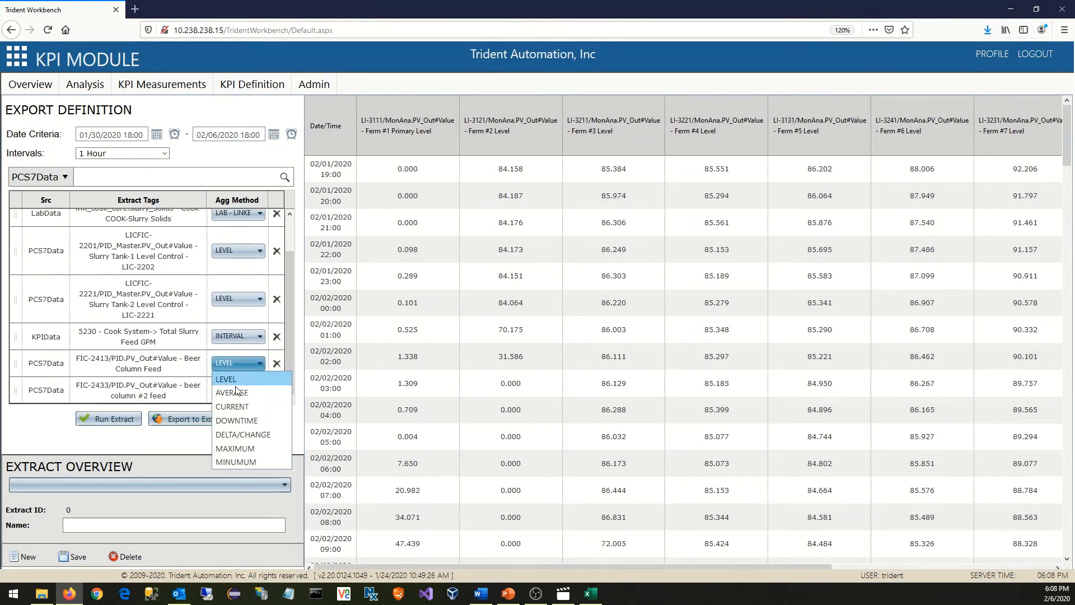
left_click(230, 390)
left_click(230, 387)
scroll(236, 431, "up", 1)
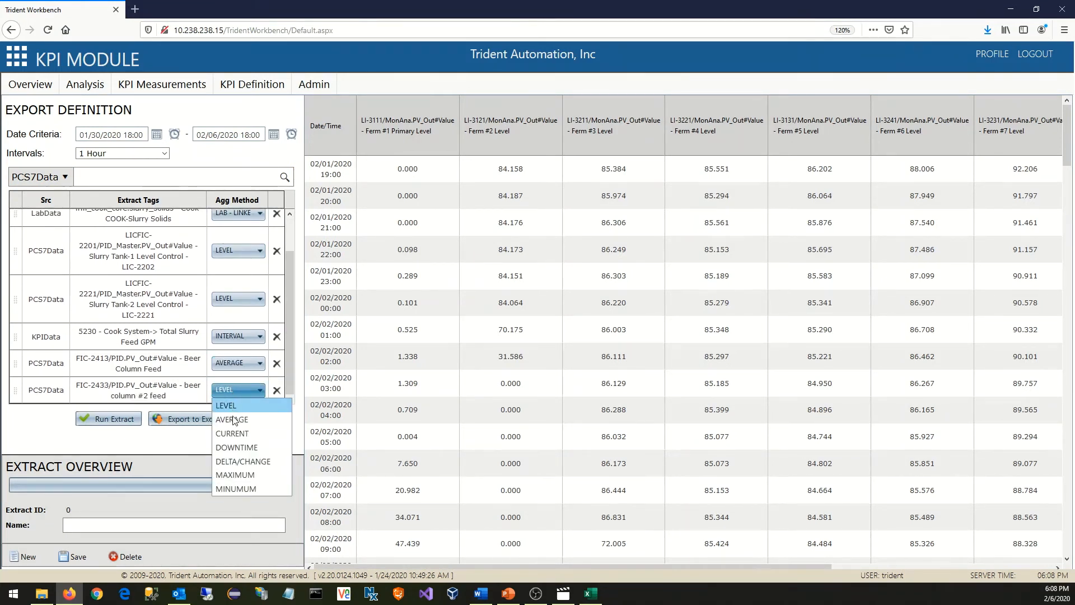
left_click(232, 407)
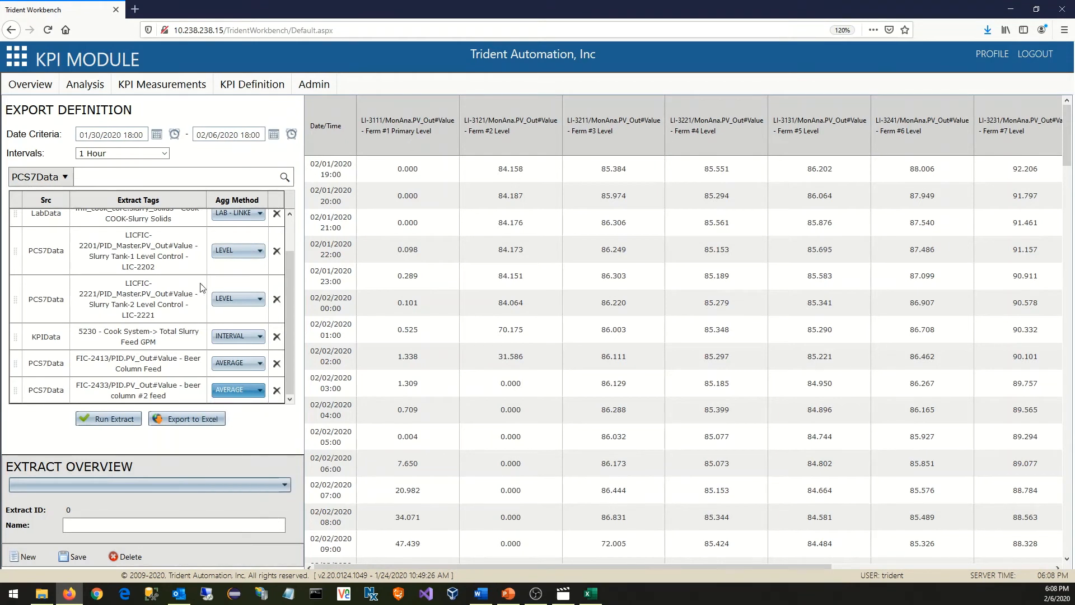
- Add the LabData tag frm_cook_cip.pcnt_caustic - Cook-CIP-% Caustic to the extract
left_click(112, 178)
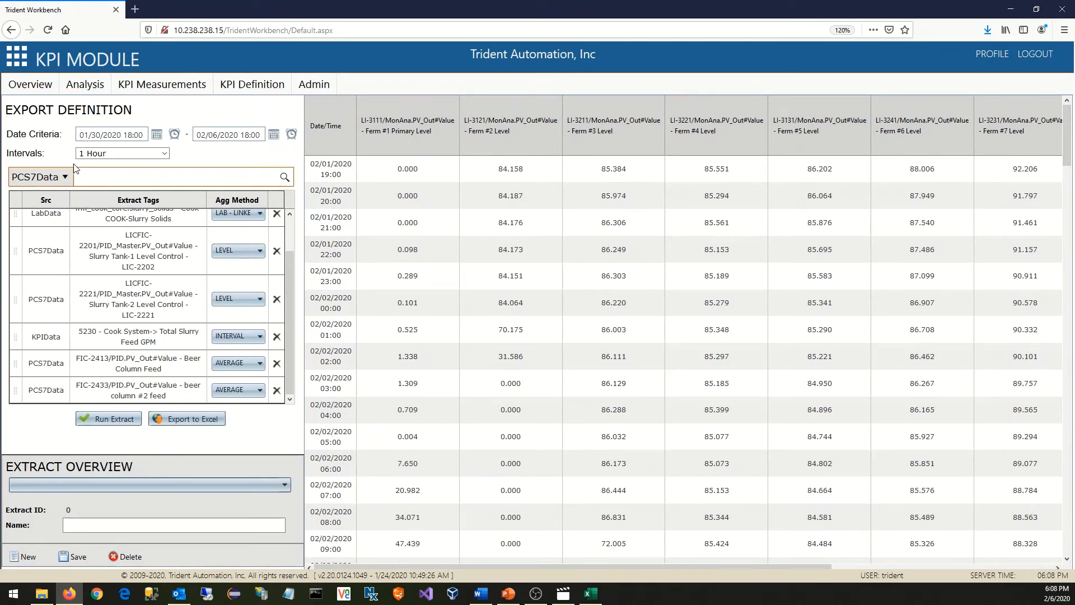
left_click(60, 176)
left_click(56, 215)
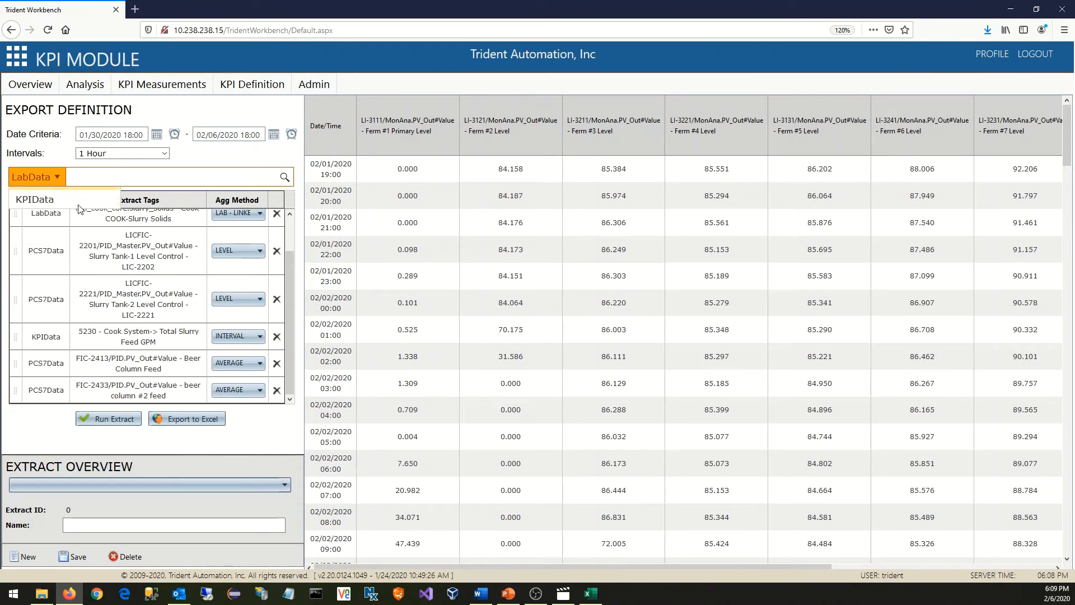
left_click(119, 178)
type("ca")
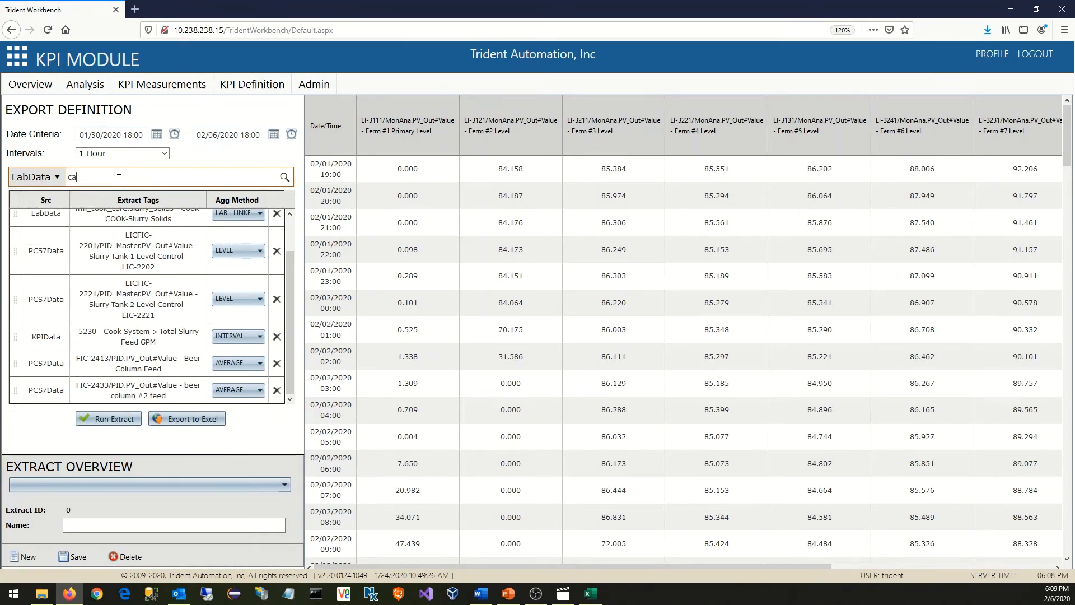
type("ustic")
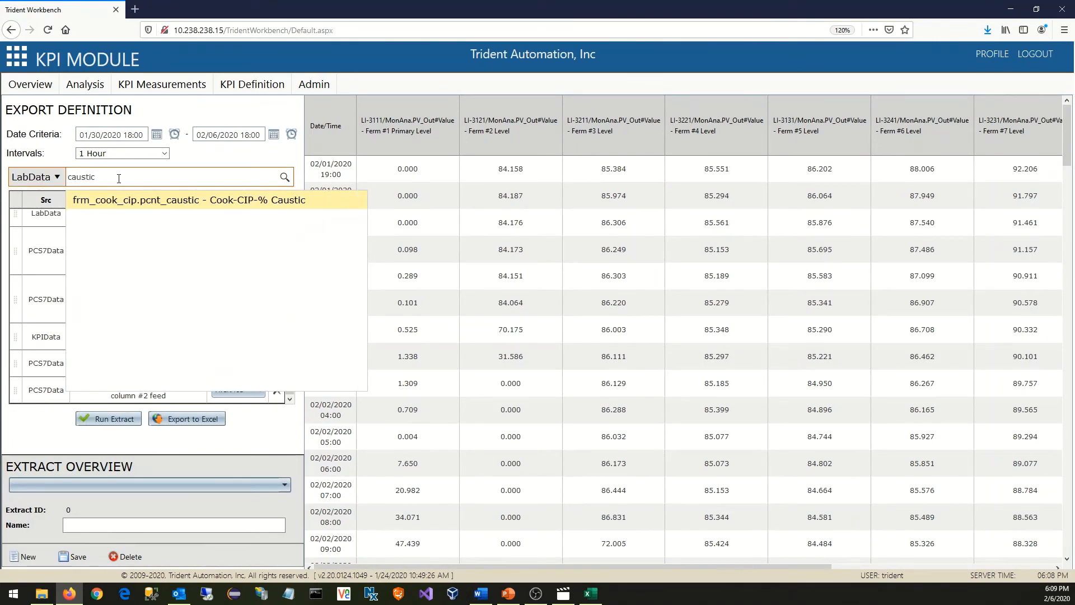
left_click(175, 200)
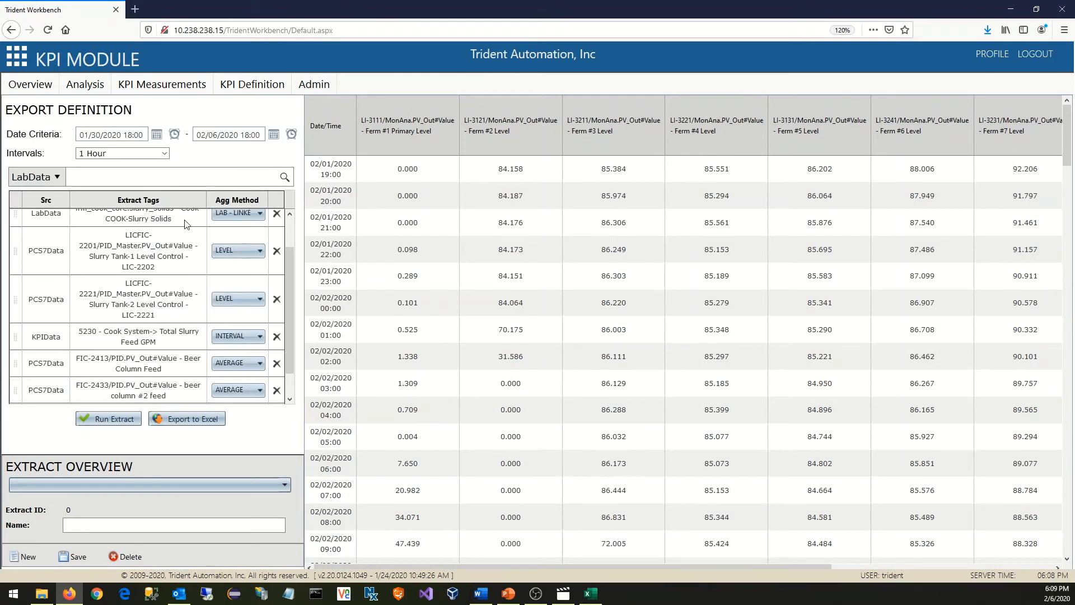
scroll(202, 263, "down", 1)
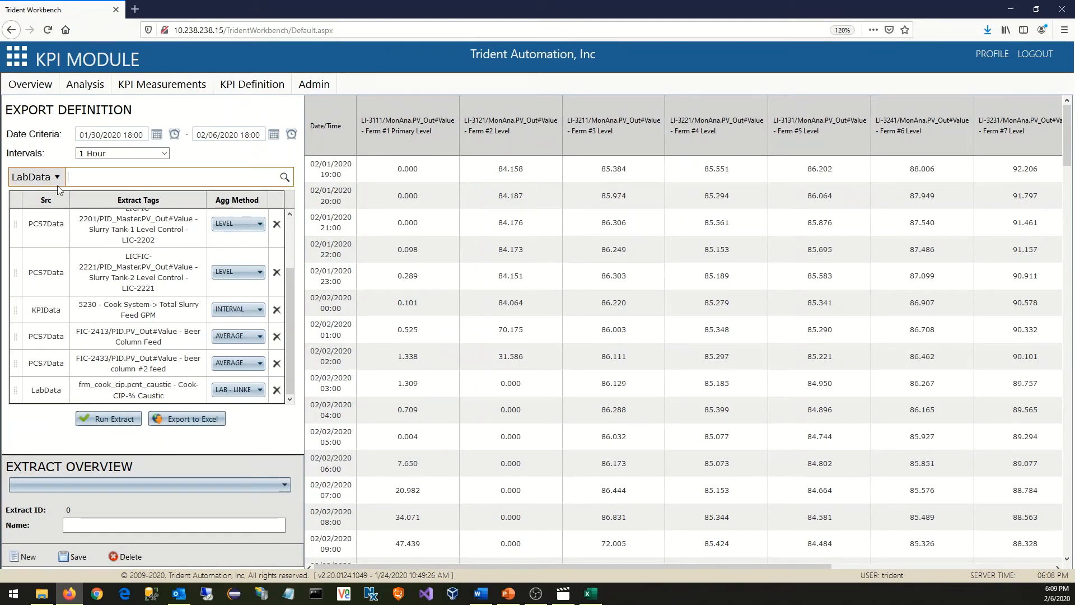
- Add the KPIData tag 5229 - Distillation-> Total Beer Feed (GPM) to the extract and set its aggregation method to INTERVAL
left_click(36, 178)
left_click(48, 234)
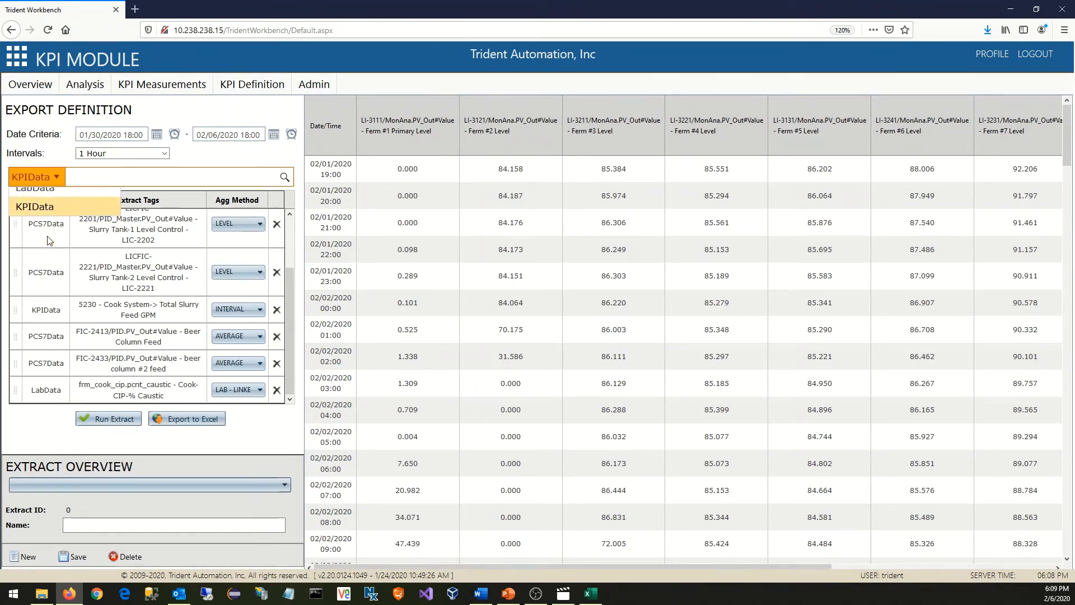
left_click(103, 179)
type("beer")
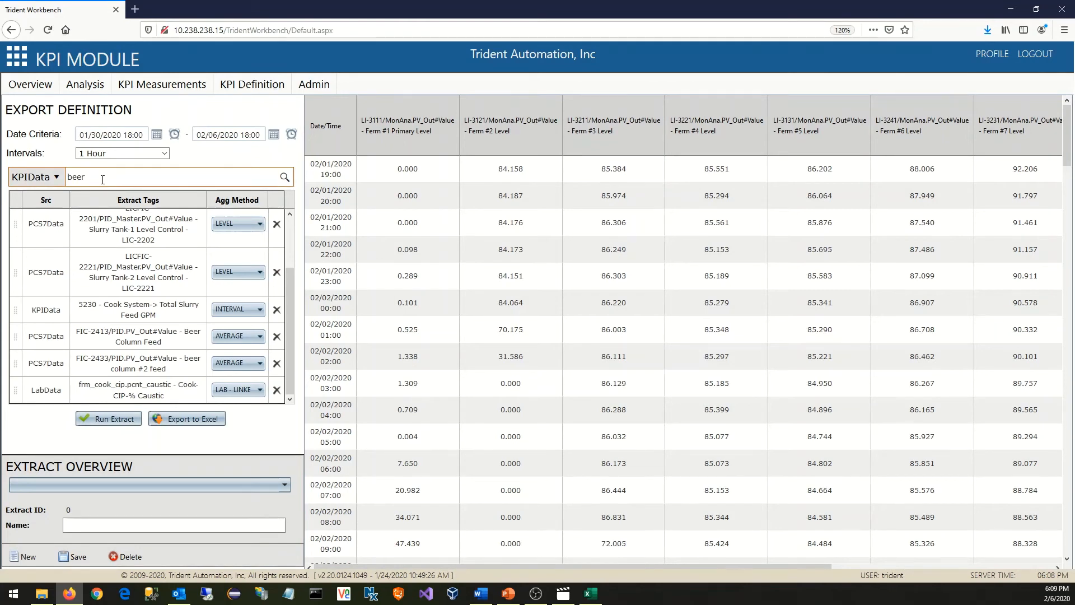
type(" cf")
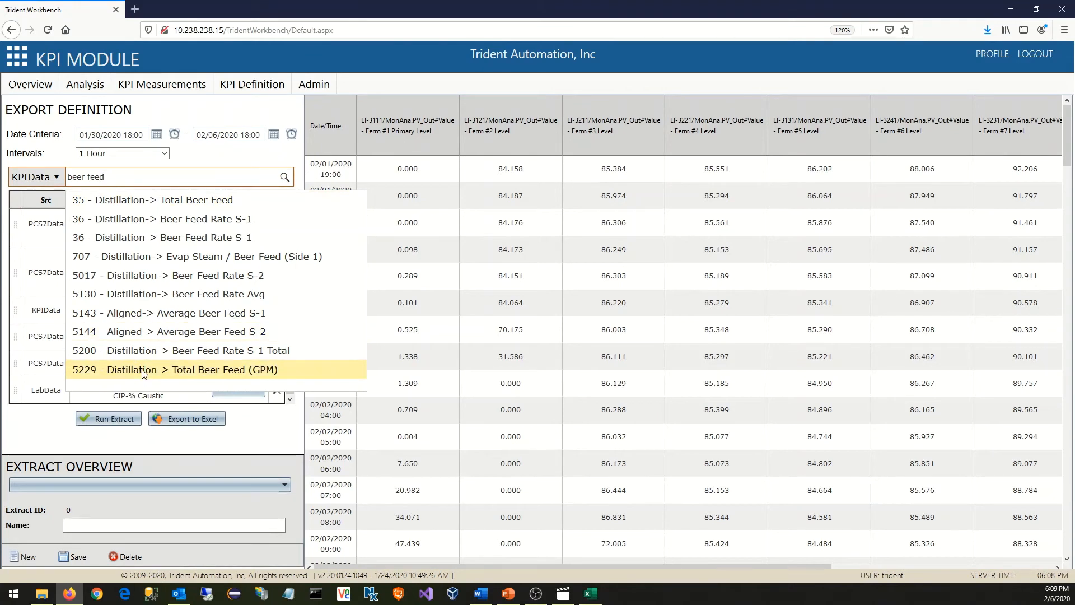
left_click(144, 372)
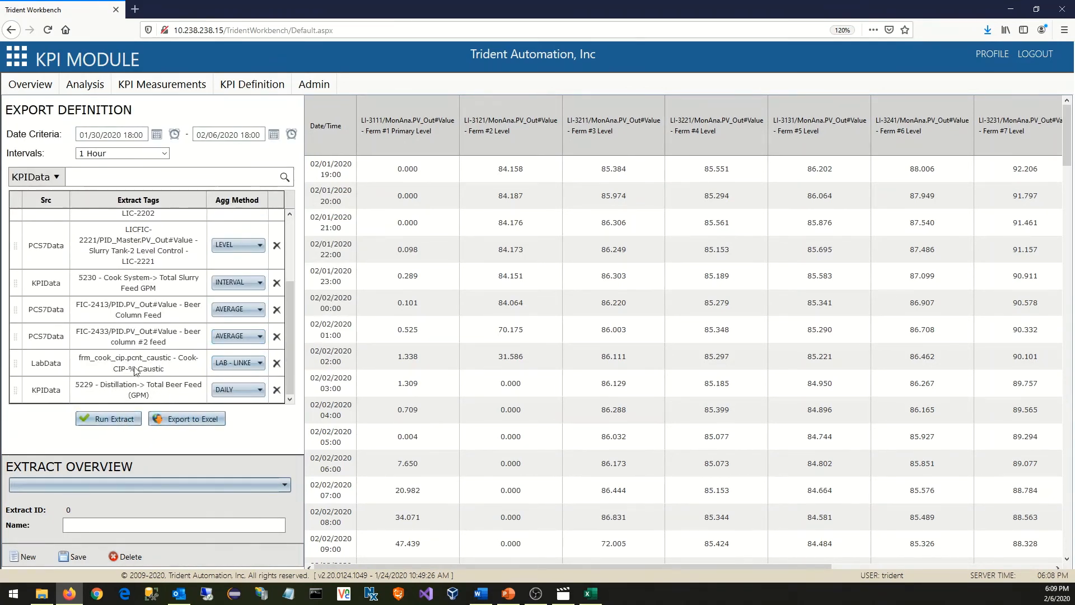
left_click(234, 391)
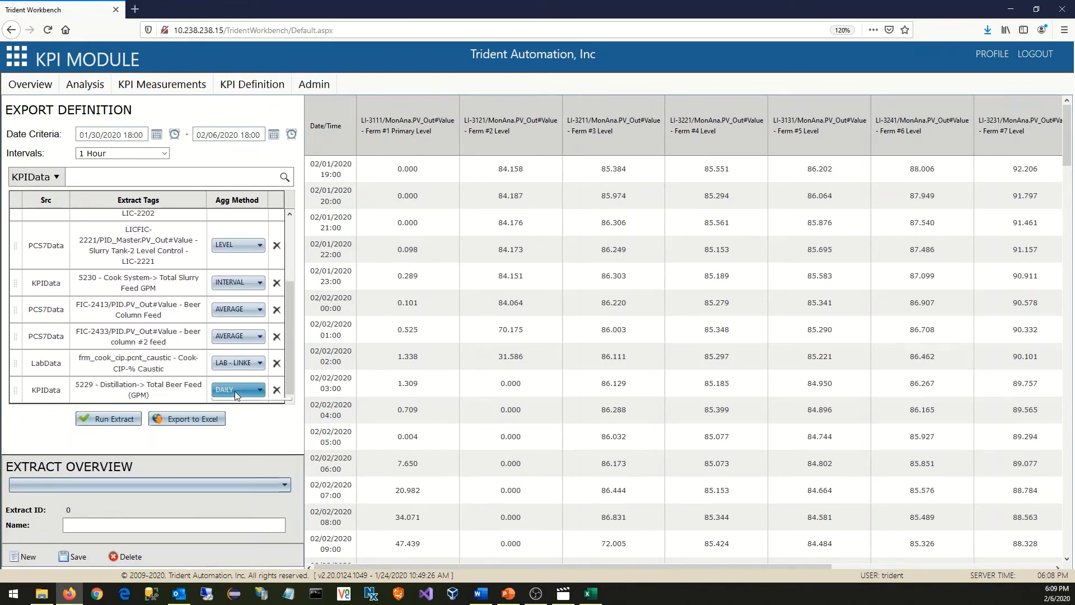
left_click(234, 419)
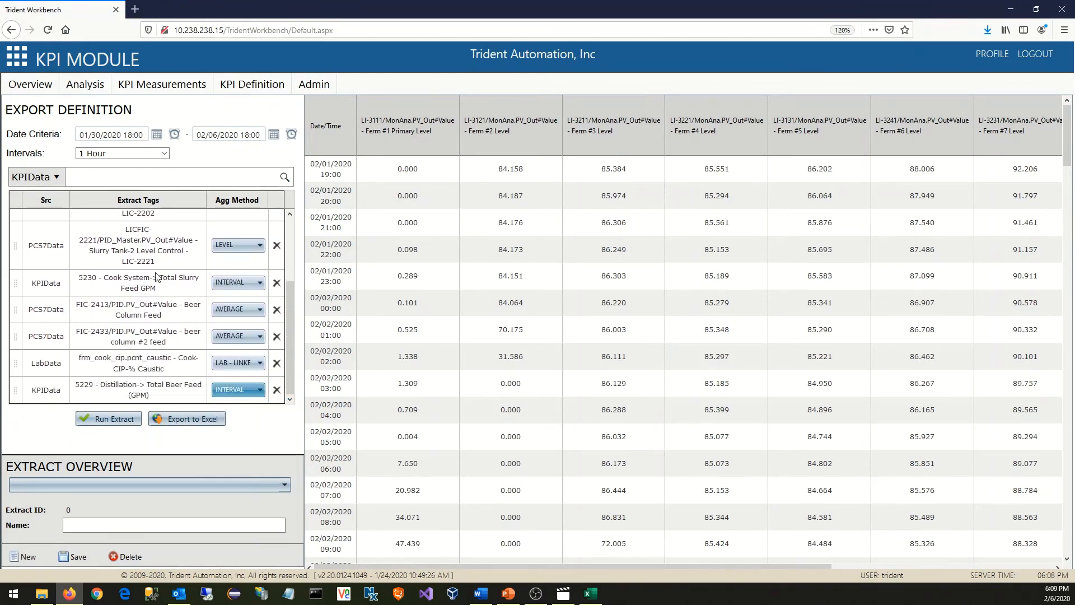
- Run the new extract and rerun it with the start date set to 02/01/2020 18:00
scroll(158, 277, "up", 3)
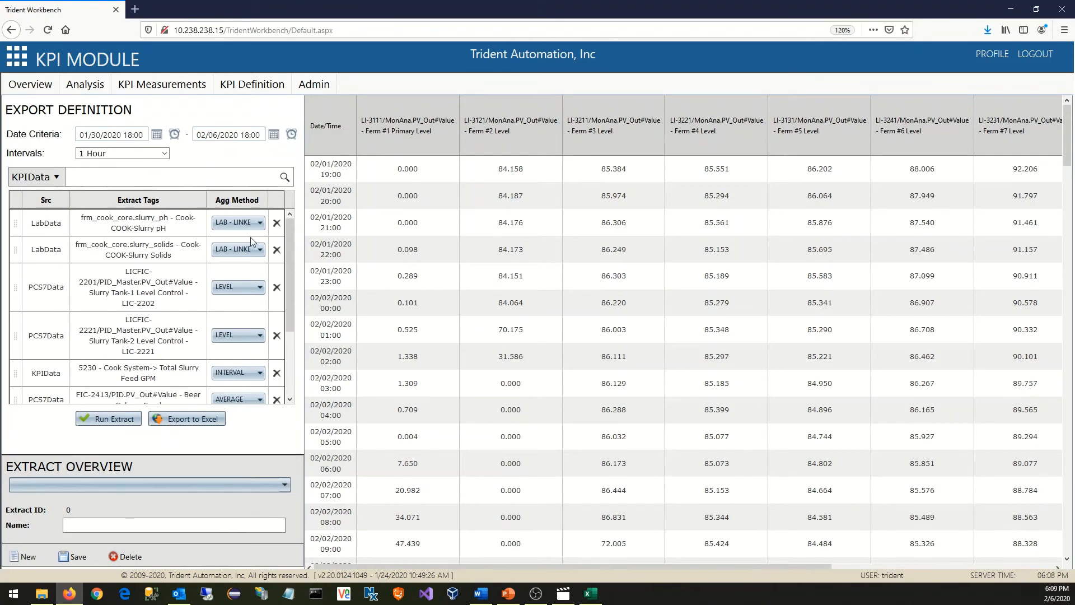
left_click(108, 419)
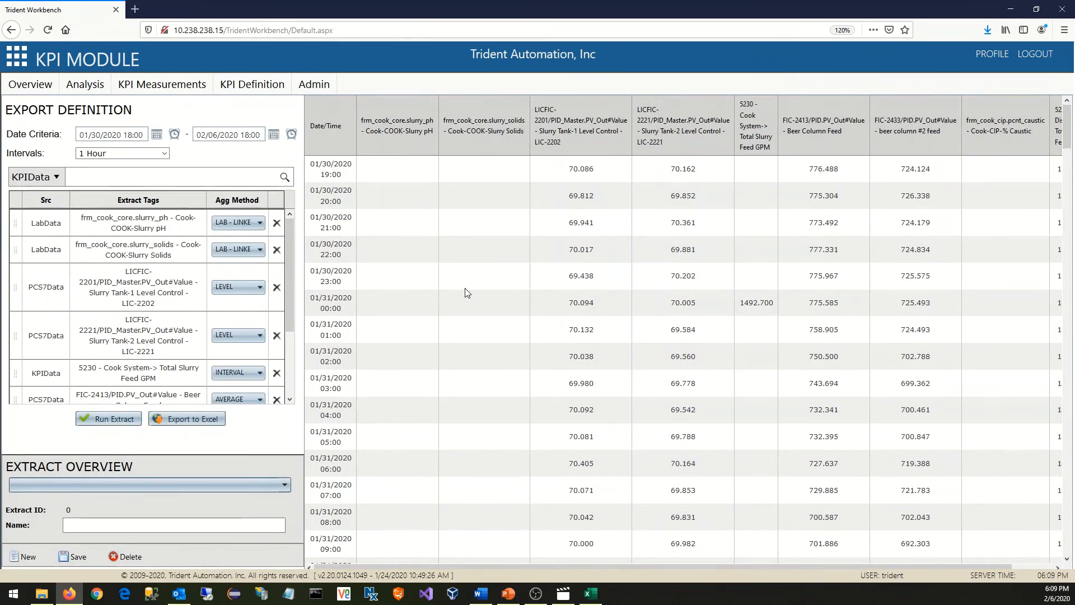
left_click(156, 135)
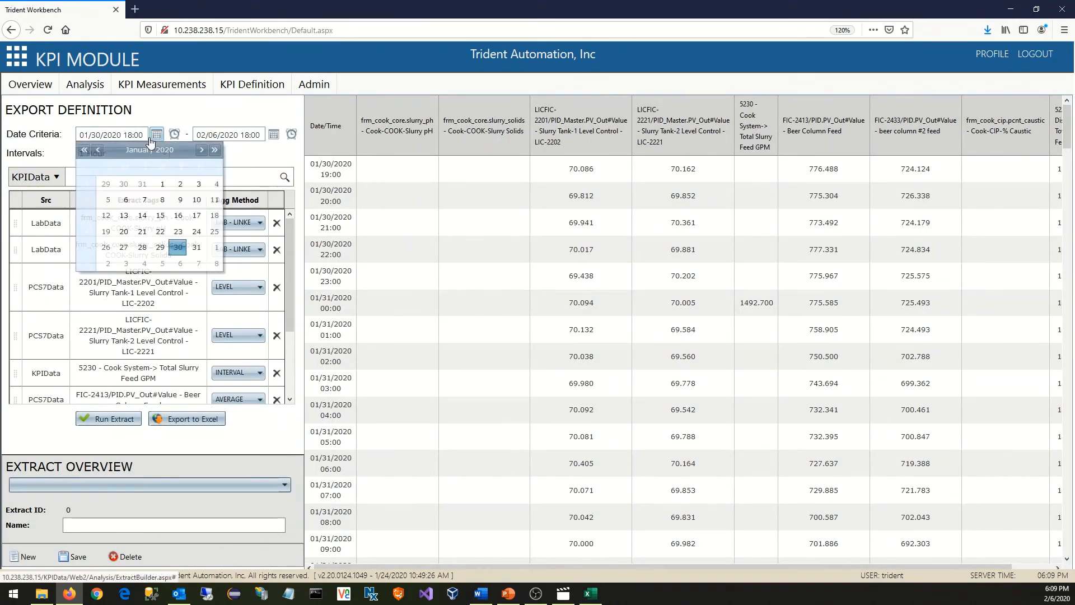
left_click(217, 248)
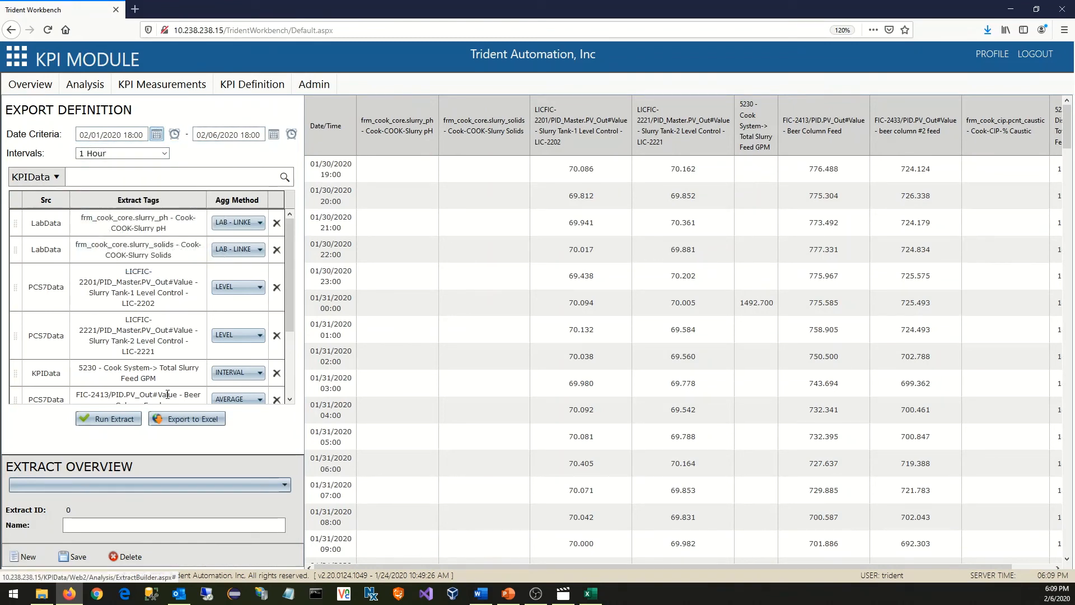
left_click(113, 420)
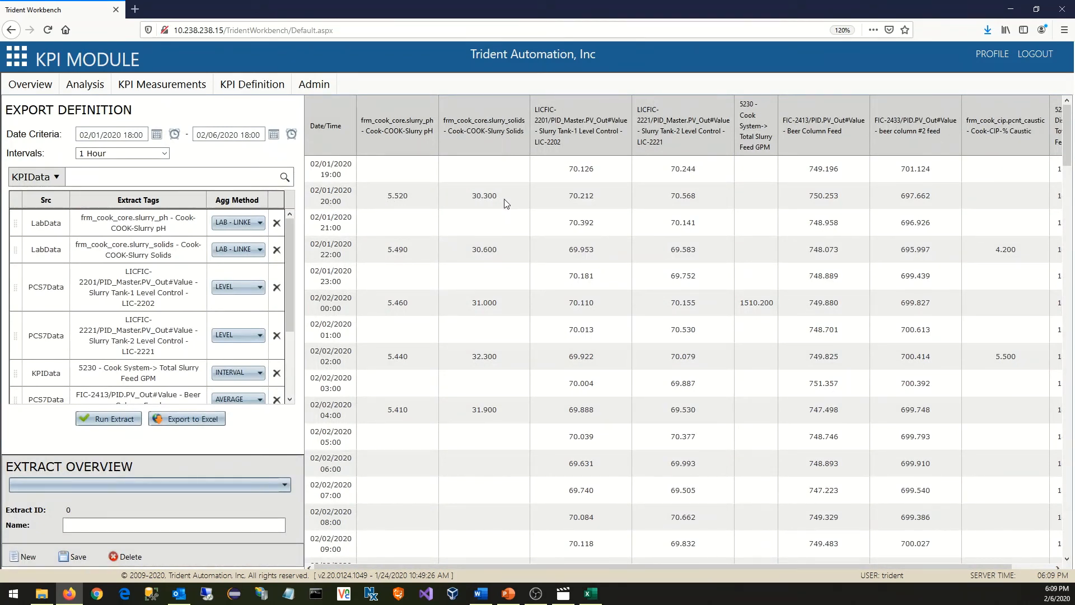
- Export the extract results for 02/01/2020 to 02/06/2020 and open the exported file in Excel
scroll(504, 199, "down", 3)
scroll(503, 199, "down", 4)
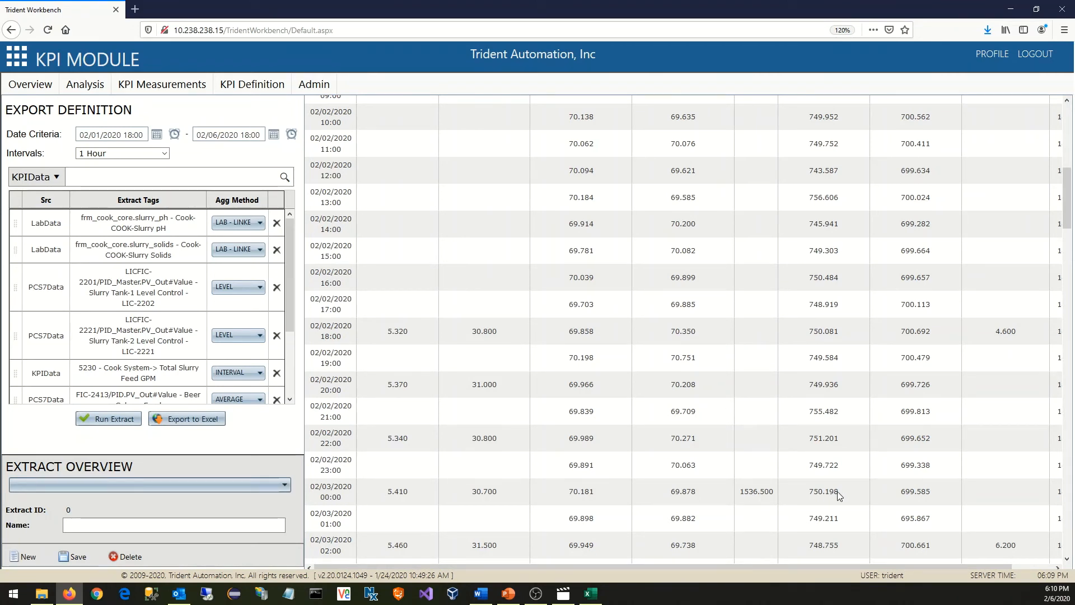
left_click_drag(808, 563, 943, 559)
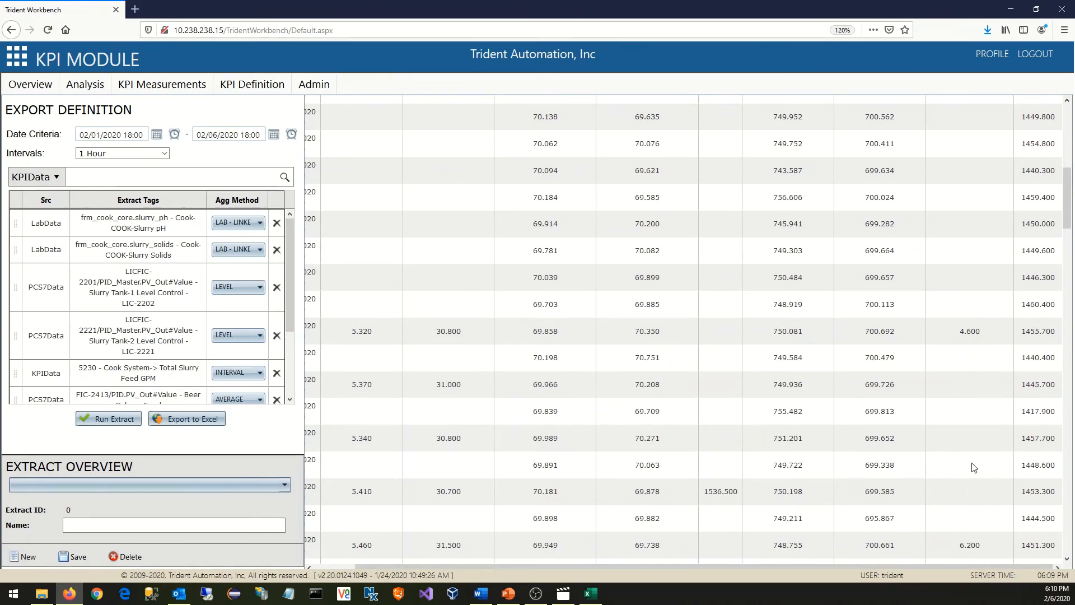
scroll(972, 464, "down", 3)
scroll(972, 464, "up", 5)
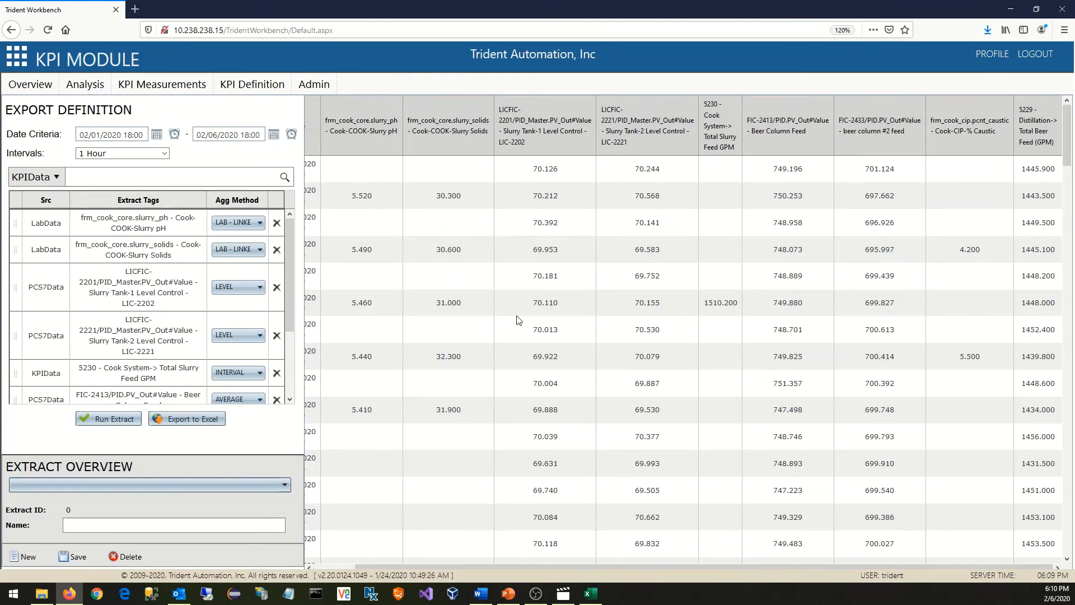
left_click(177, 419)
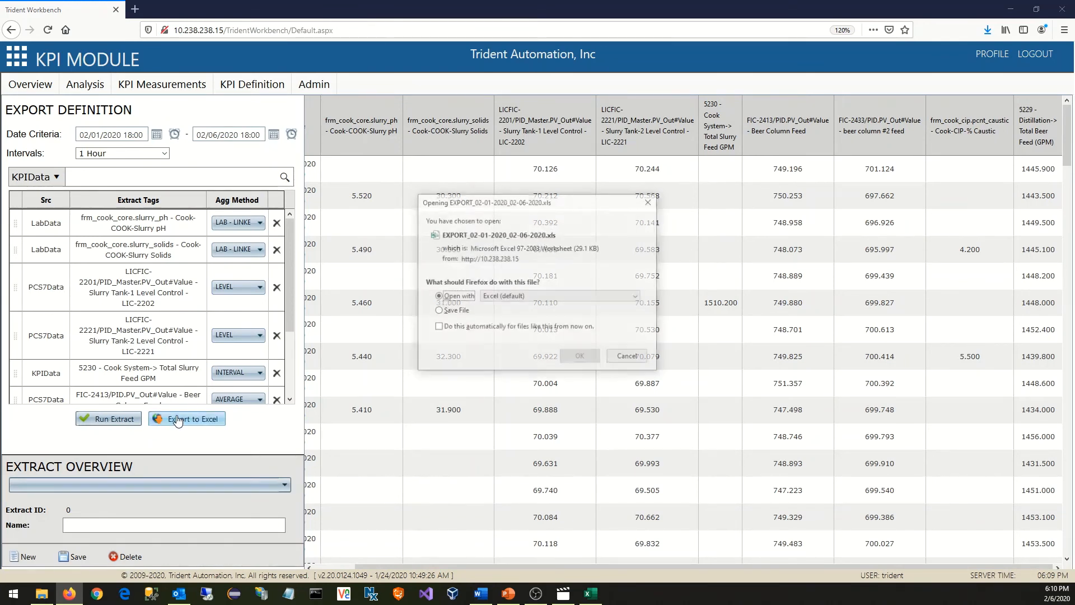
left_click(580, 357)
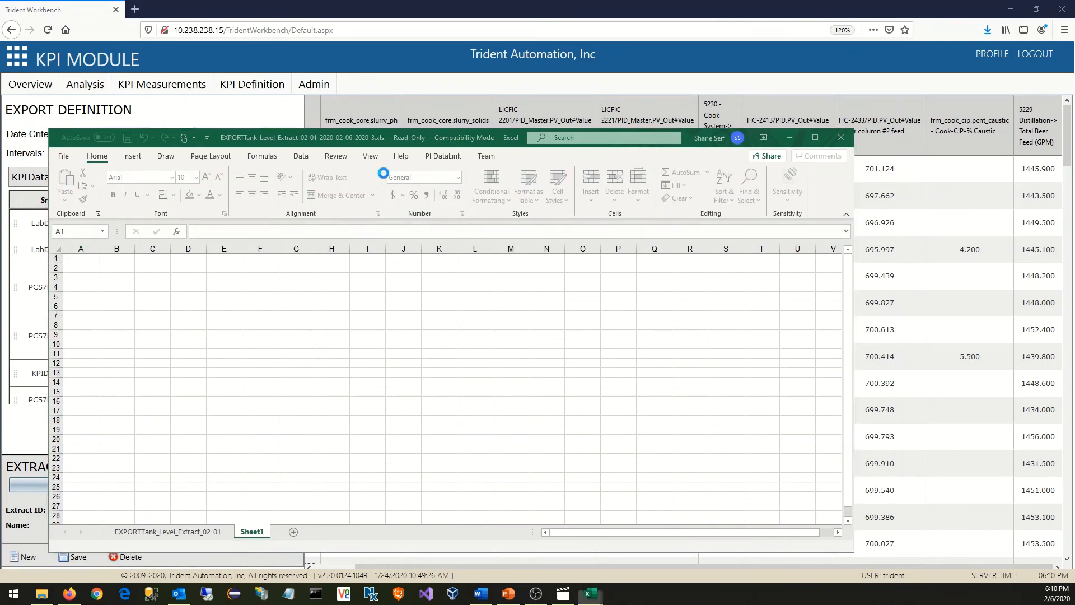
- Check the timestamps, slurry pH and % caustic values in the exported workbook, and close the open Excel windows
left_click(135, 278)
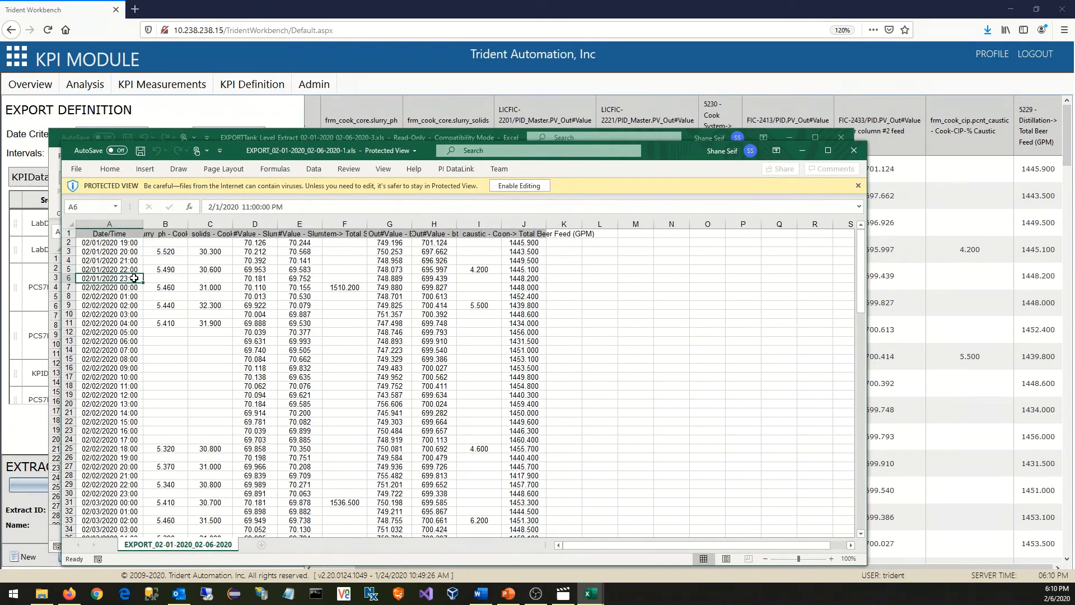
left_click(137, 269)
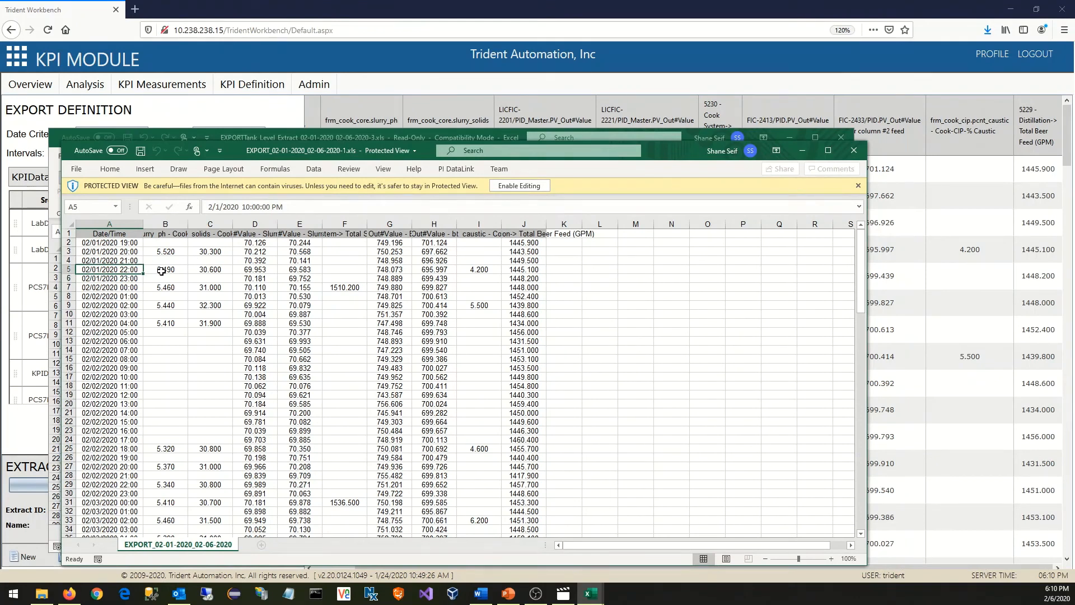
left_click(161, 270)
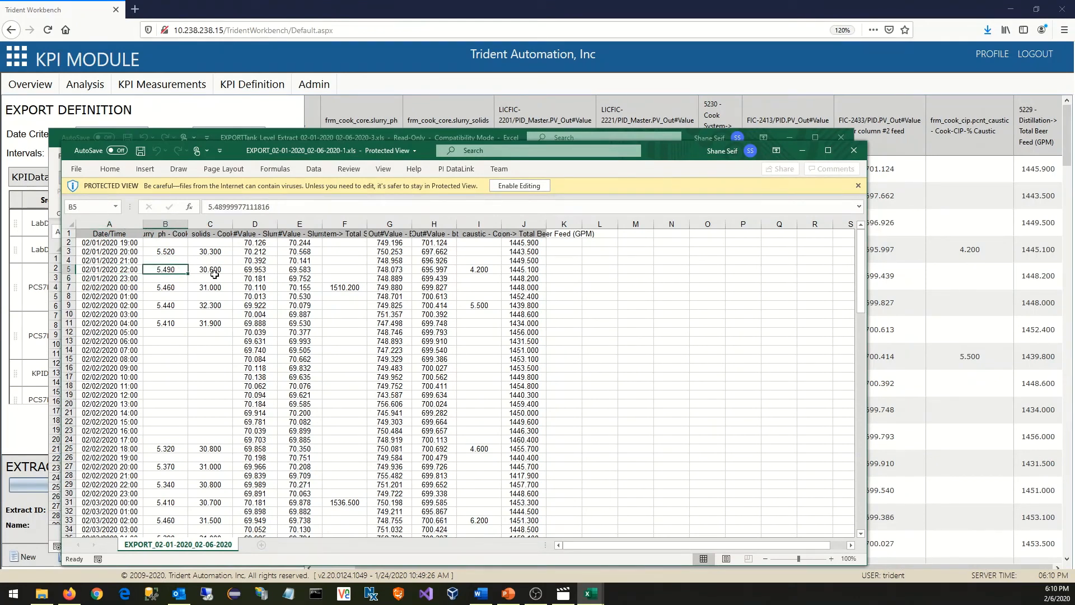
left_click(486, 269)
left_click(482, 305)
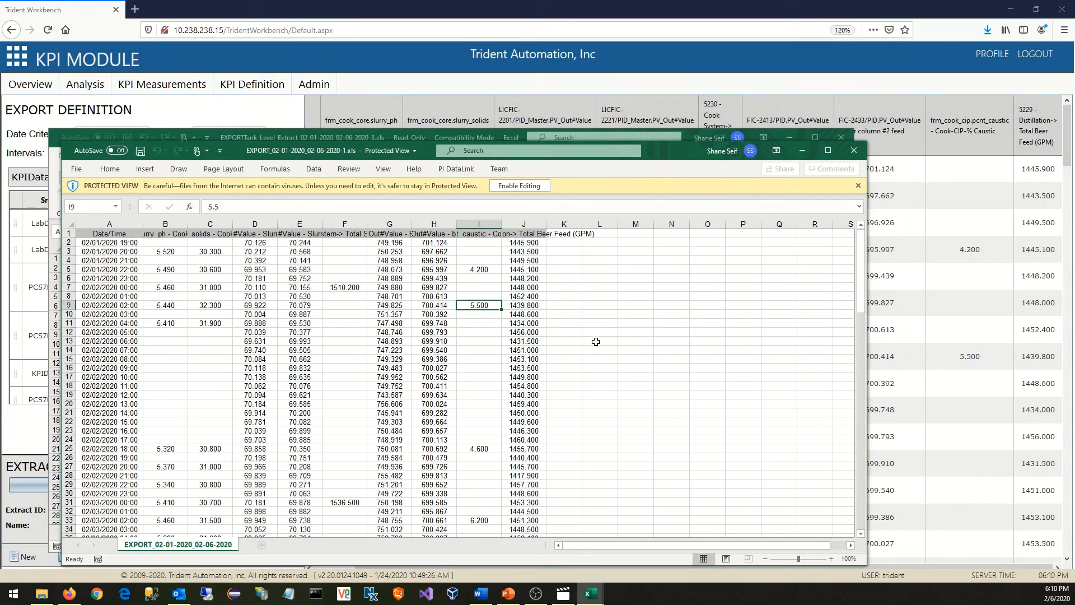
left_click(854, 150)
left_click(856, 137)
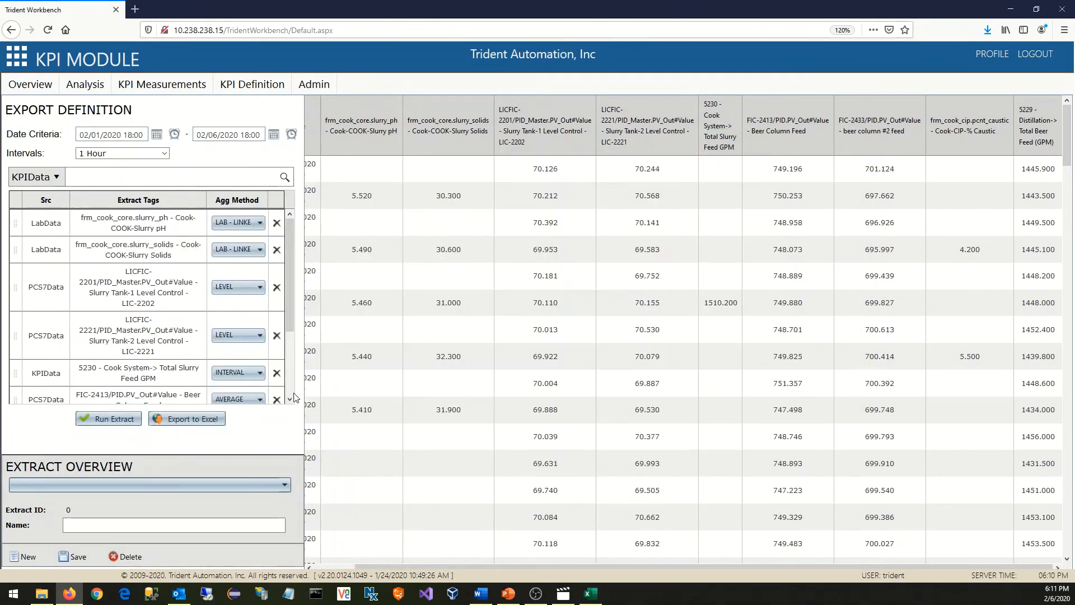
- Save the new extract definition under the name Reuse Demo
left_click(100, 529)
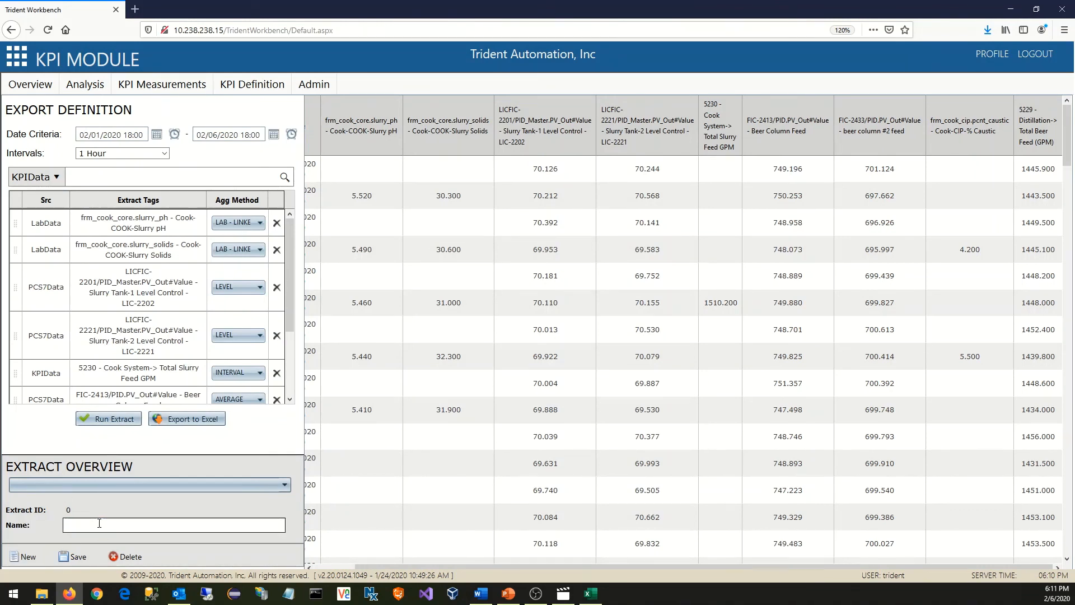
type("Reuse Demo")
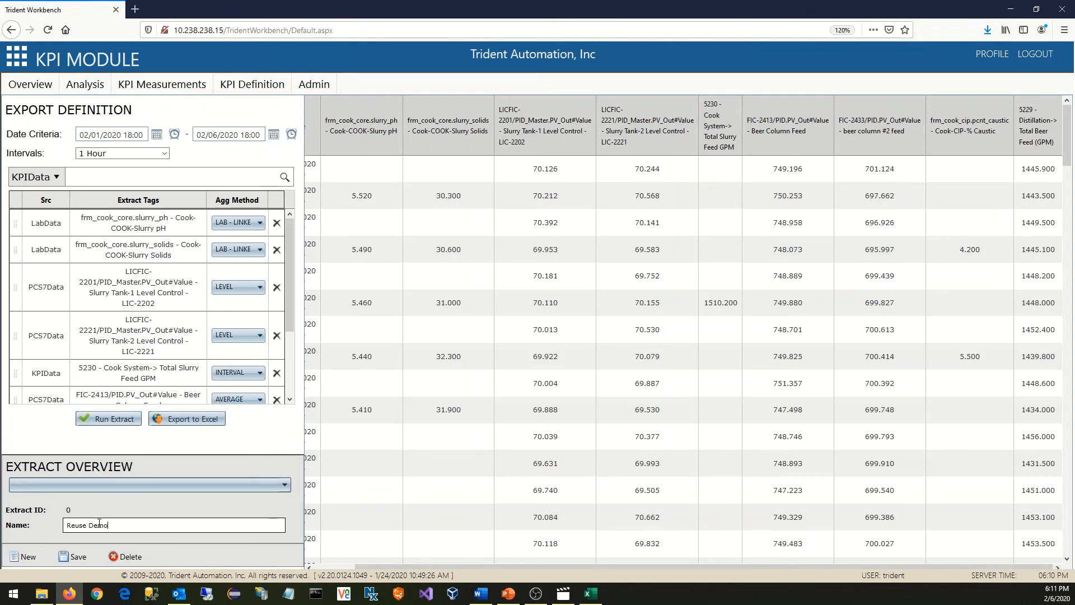
left_click(78, 557)
- Load the saved Tank Level Extract, switch back to Reuse Demo and check its list of extract tags
left_click(86, 485)
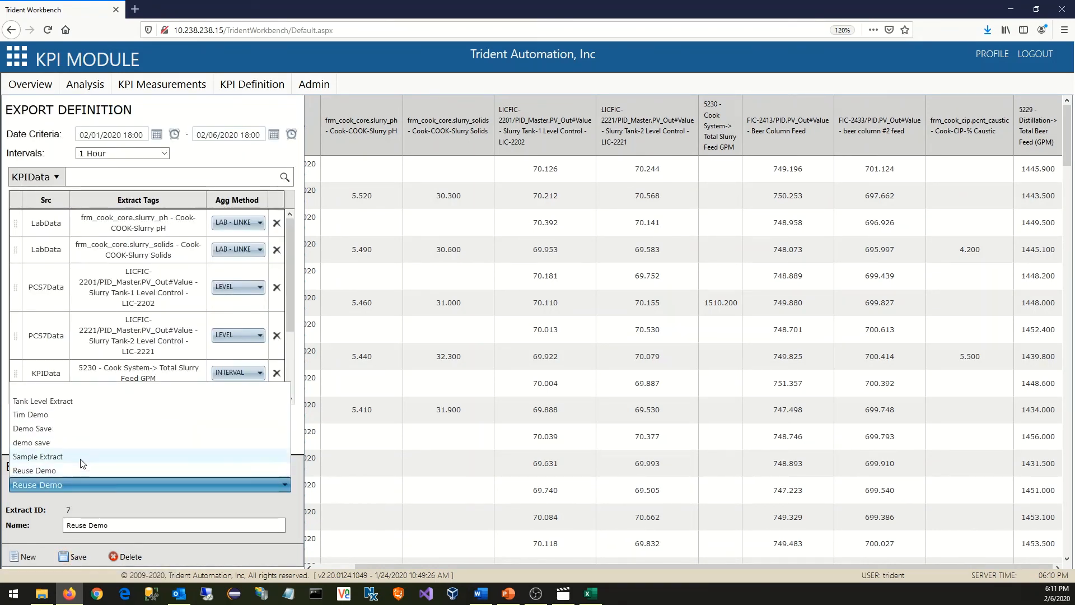
left_click(63, 401)
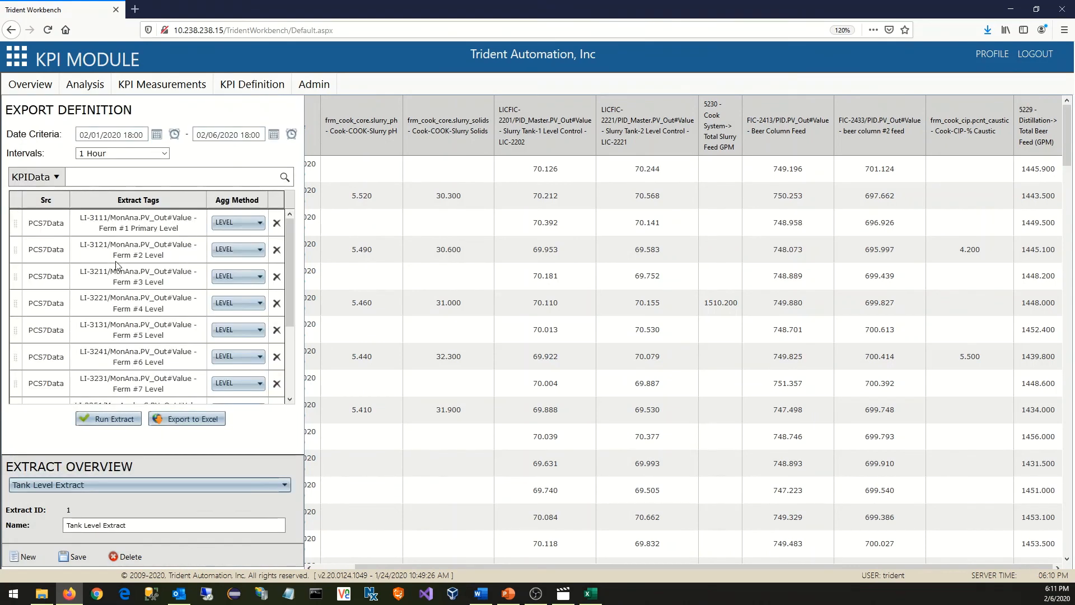
left_click(96, 489)
left_click(45, 473)
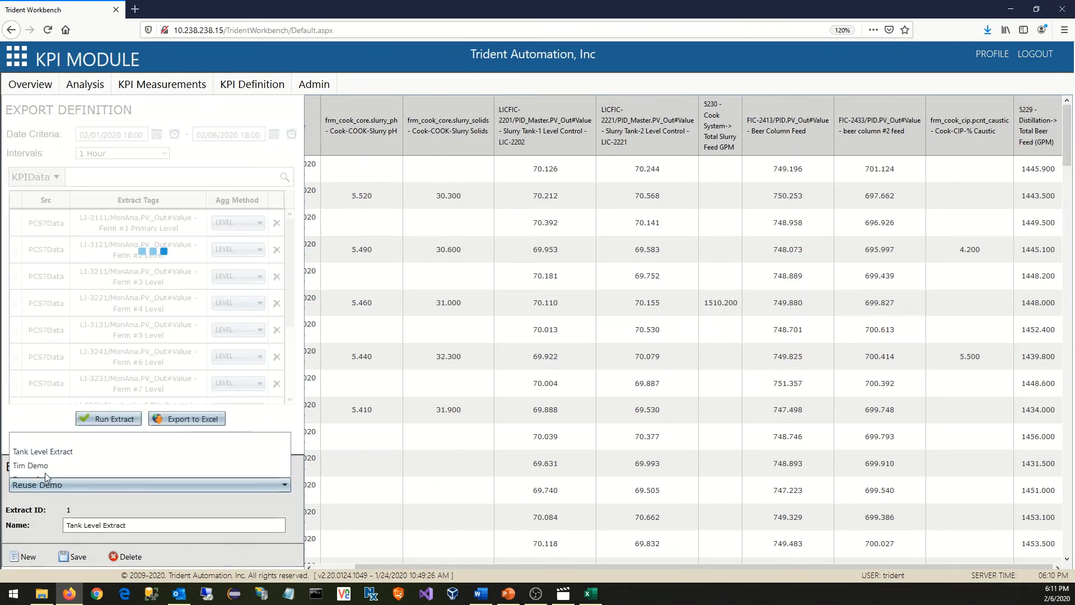
scroll(133, 246, "down", 3)
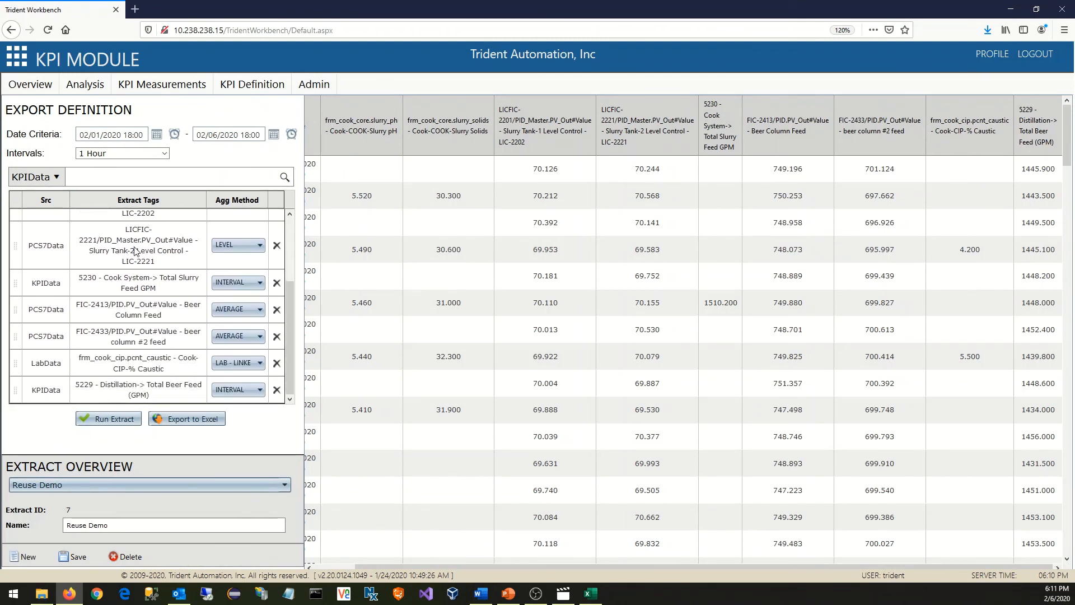